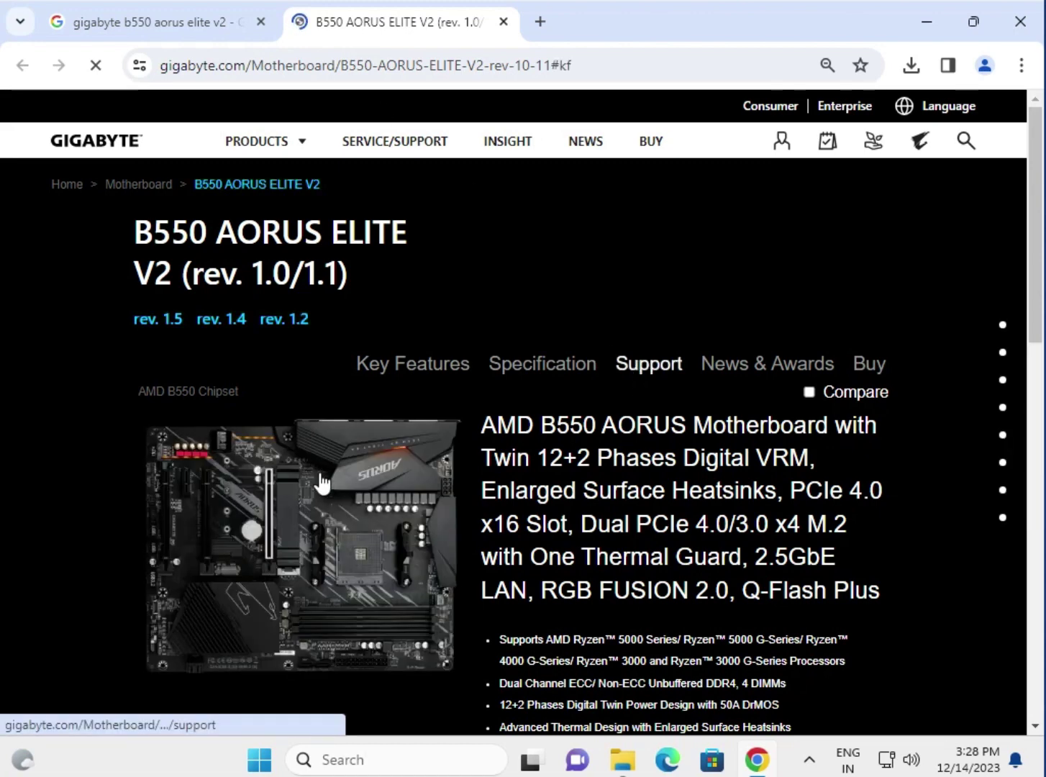
Step: Highlight the opening words of the B550 AORUS ELITE V2 (rev. 1.0/1.1) product headline
left_click_drag(501, 417, 761, 426)
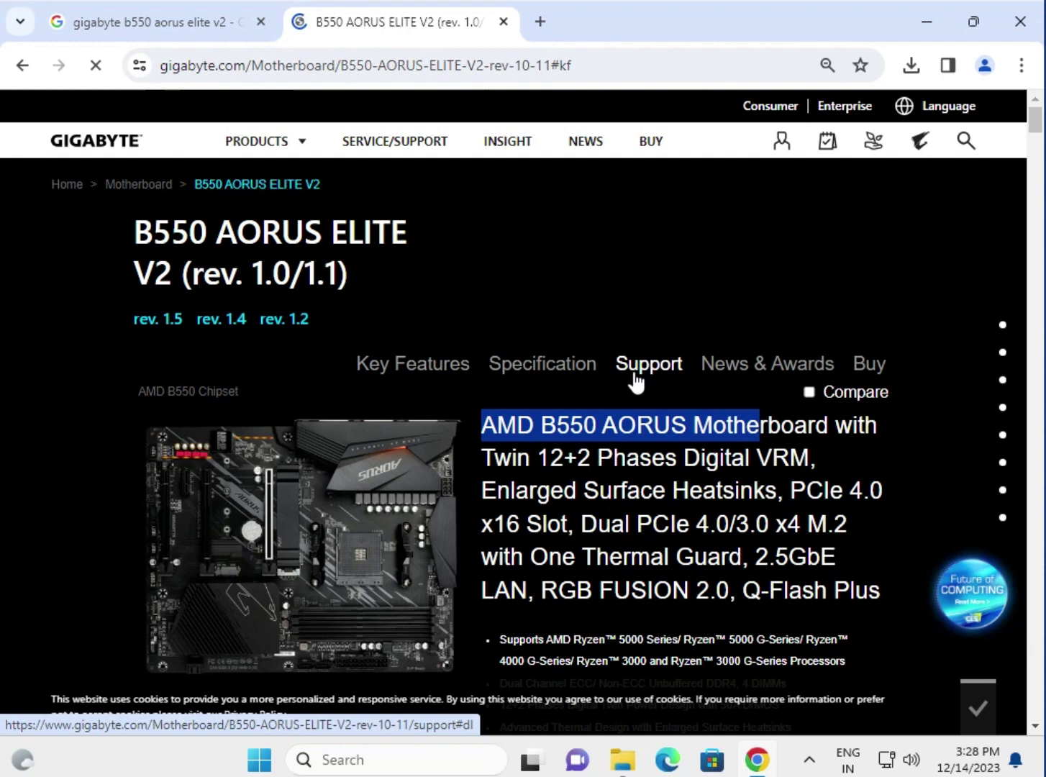
Step: In the product's Support section, set the driver OS to Windows 11 64bit
left_click(636, 382)
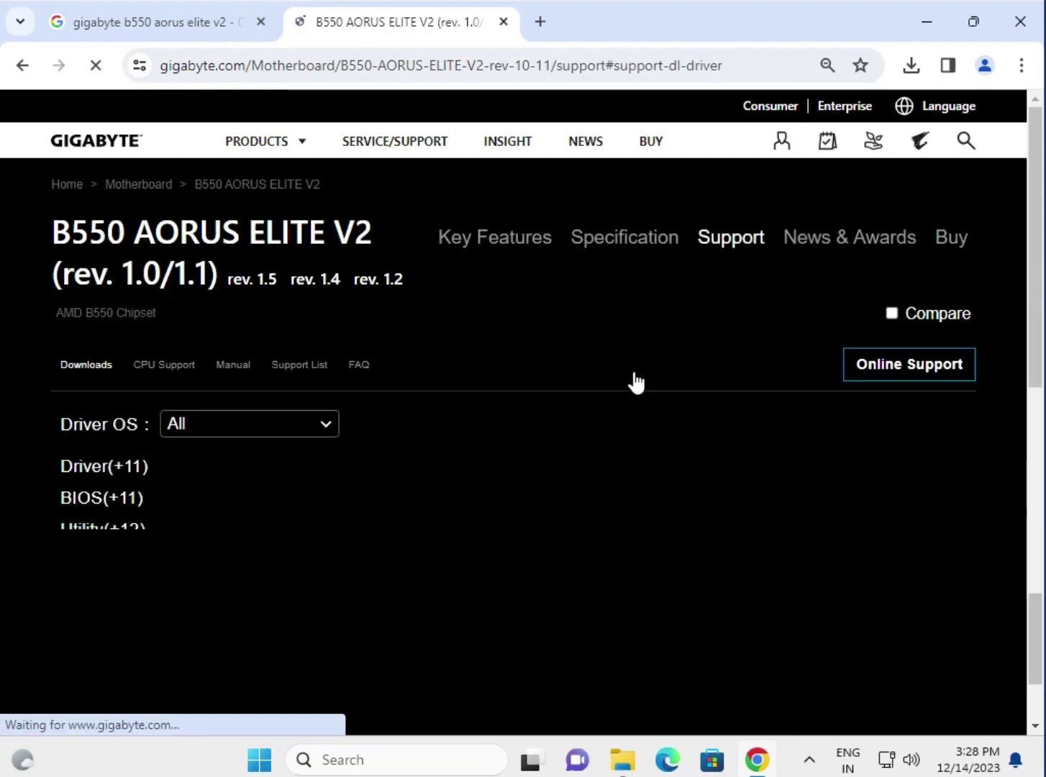
left_click(274, 438)
left_click(214, 447)
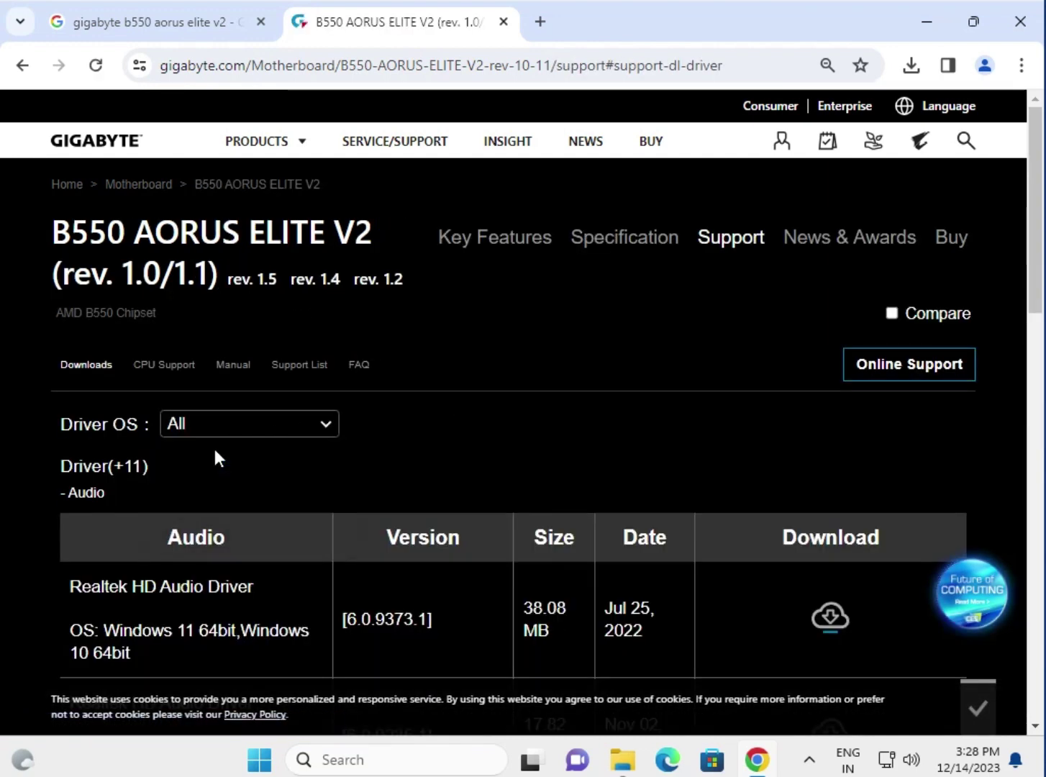
left_click(276, 429)
left_click(435, 414)
scroll(435, 412, "down", 1)
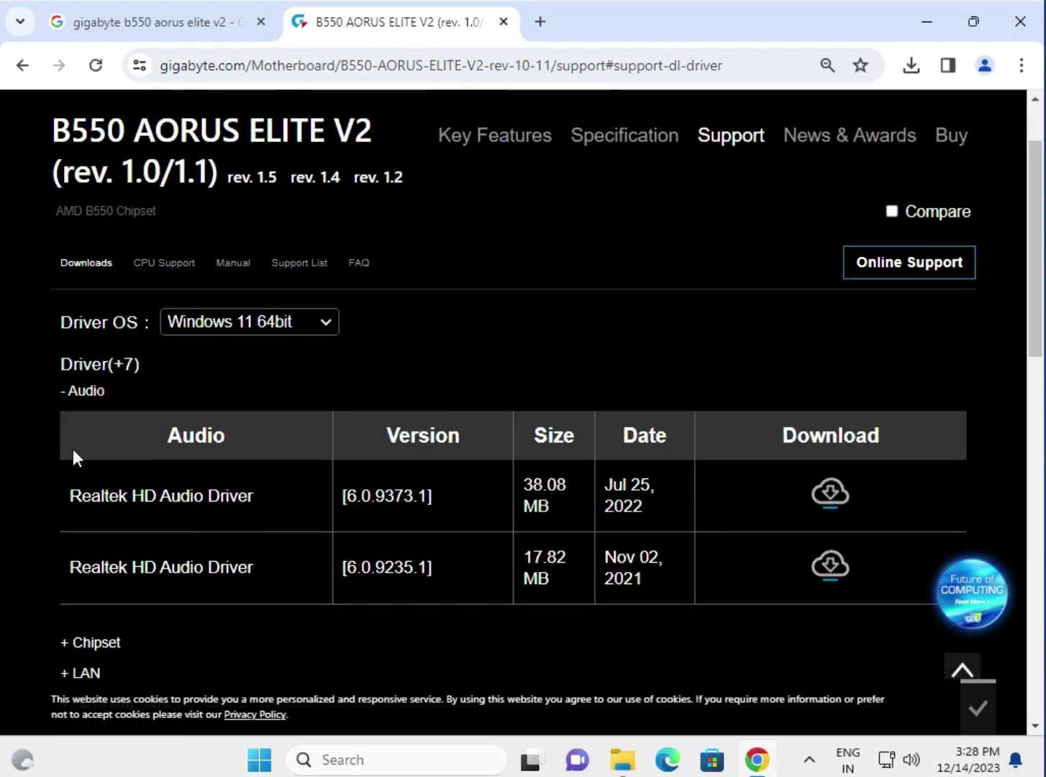
Step: Download the Audio category's Realtek HD Audio Driver 6.0.9373.1 and open the zip
left_click_drag(98, 392, 77, 392)
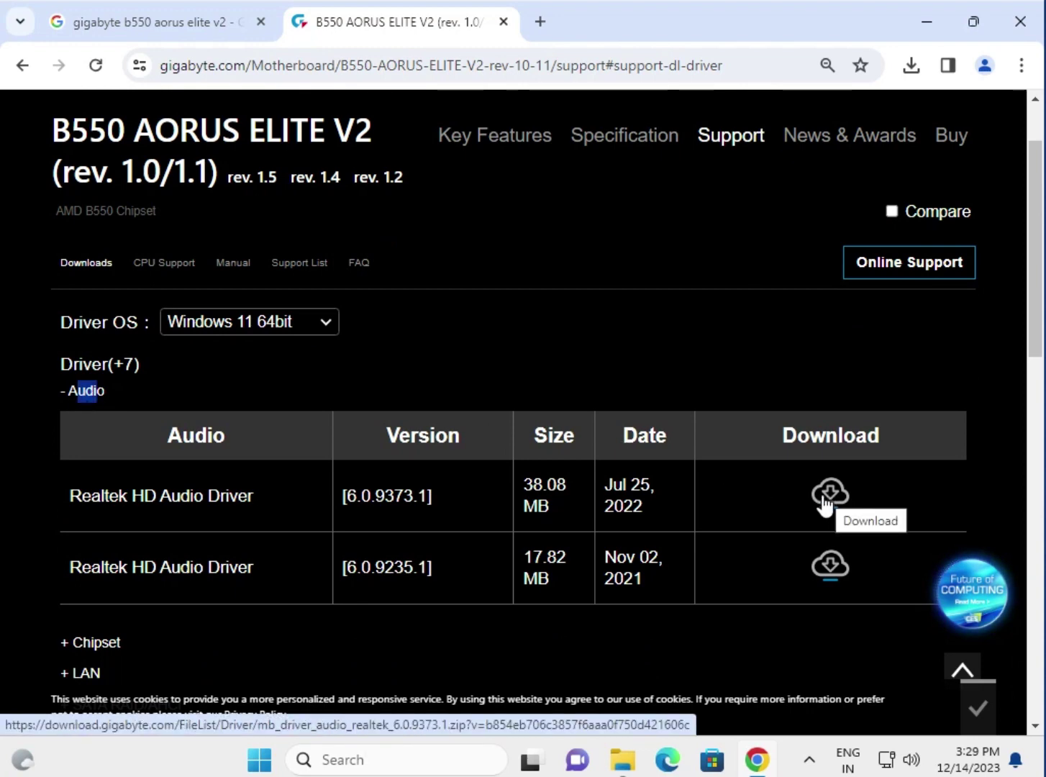
left_click(825, 499)
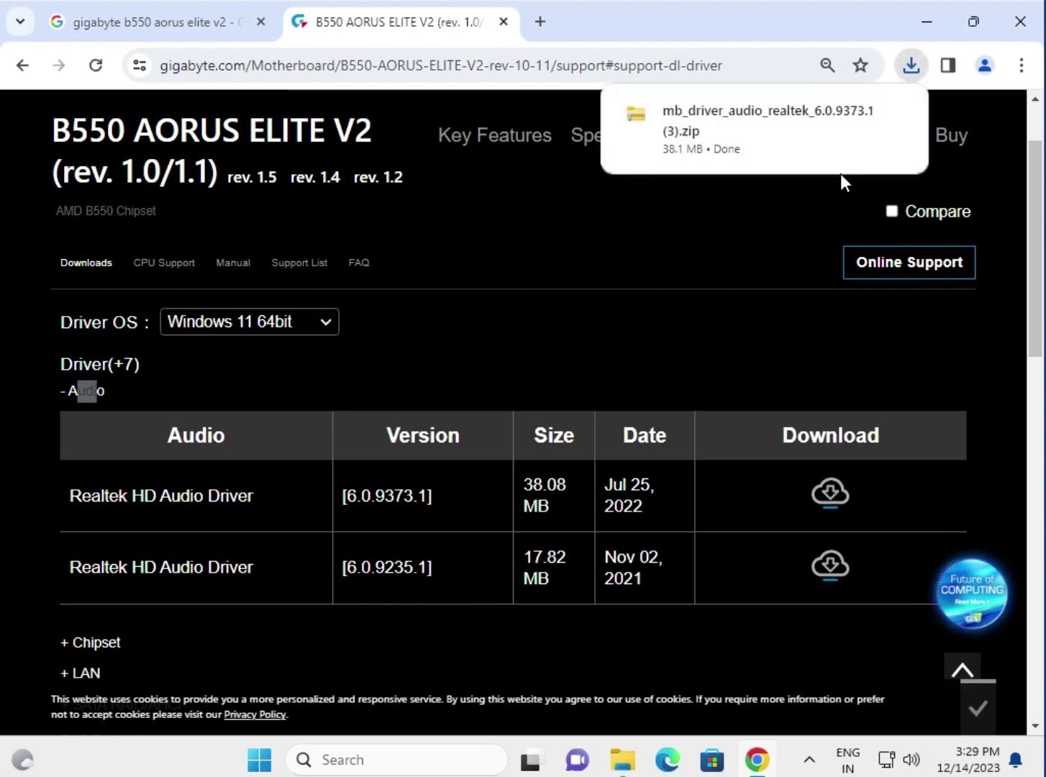
left_click(686, 109)
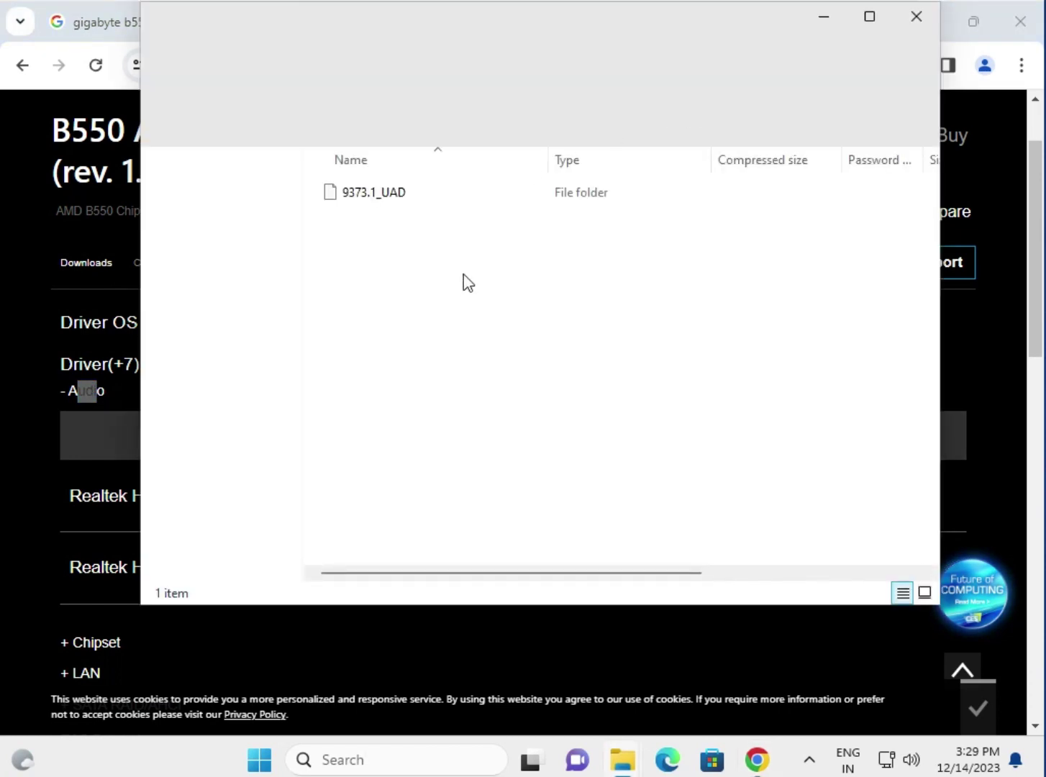
Step: Run Setup from the 9373.1_UAD folder and approve the administrator prompt
double_click(369, 192)
scroll(448, 353, "down", 10)
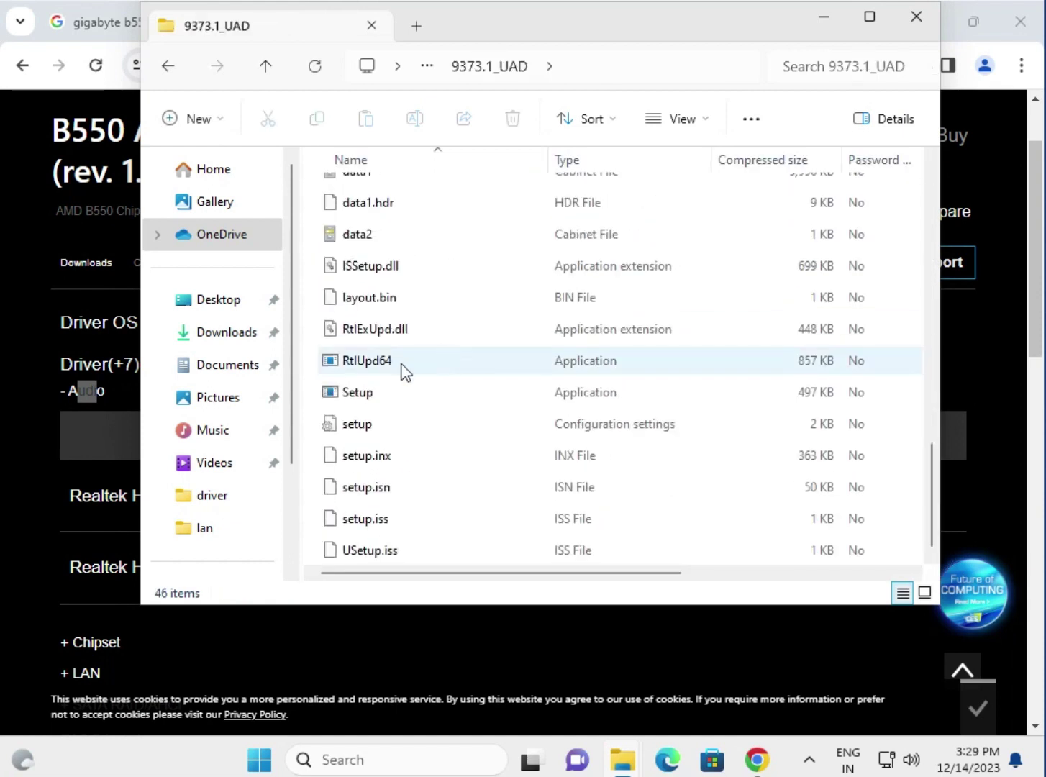
left_click(370, 396)
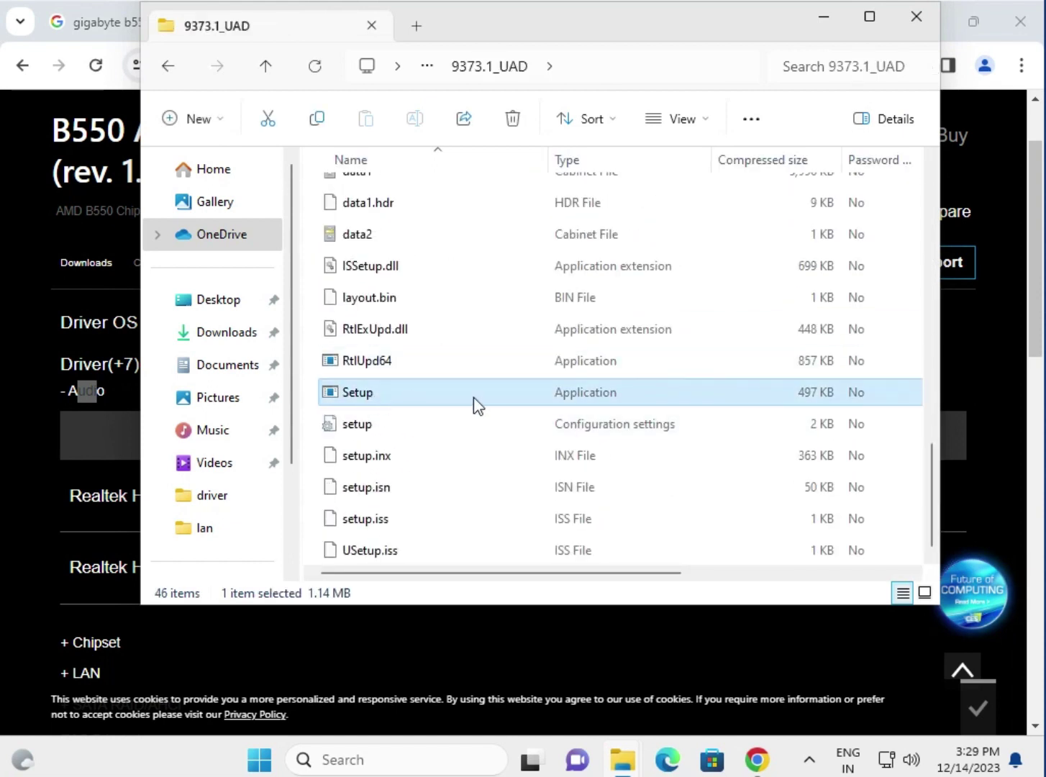
double_click(421, 392)
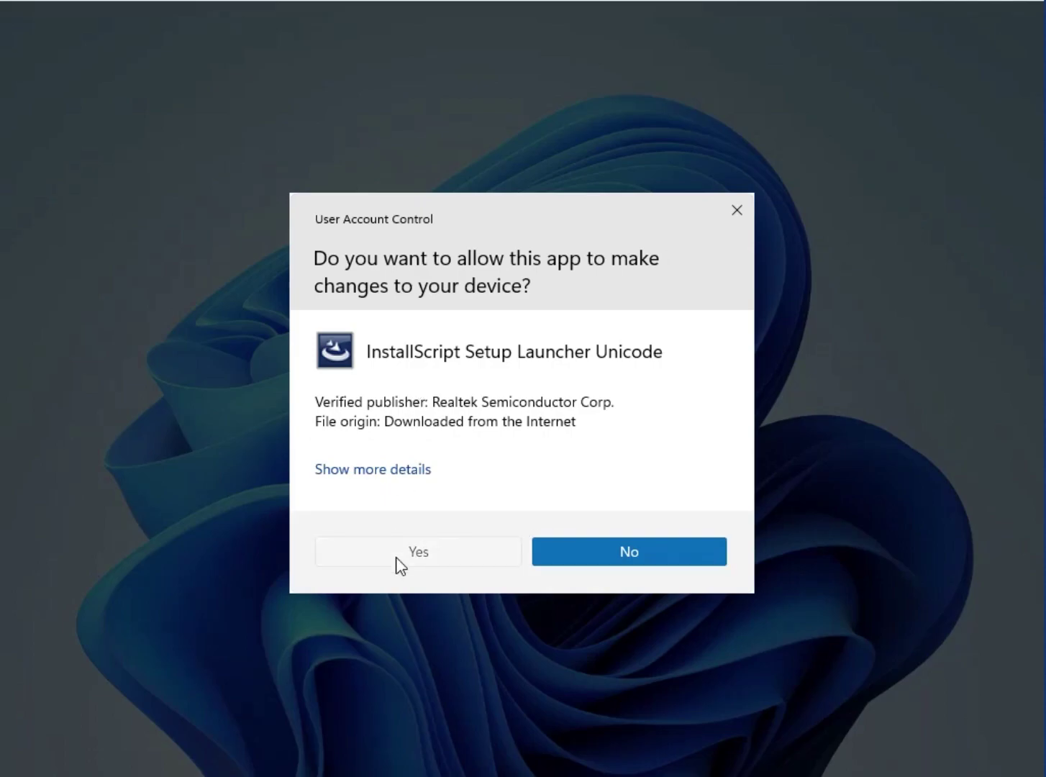
left_click(397, 560)
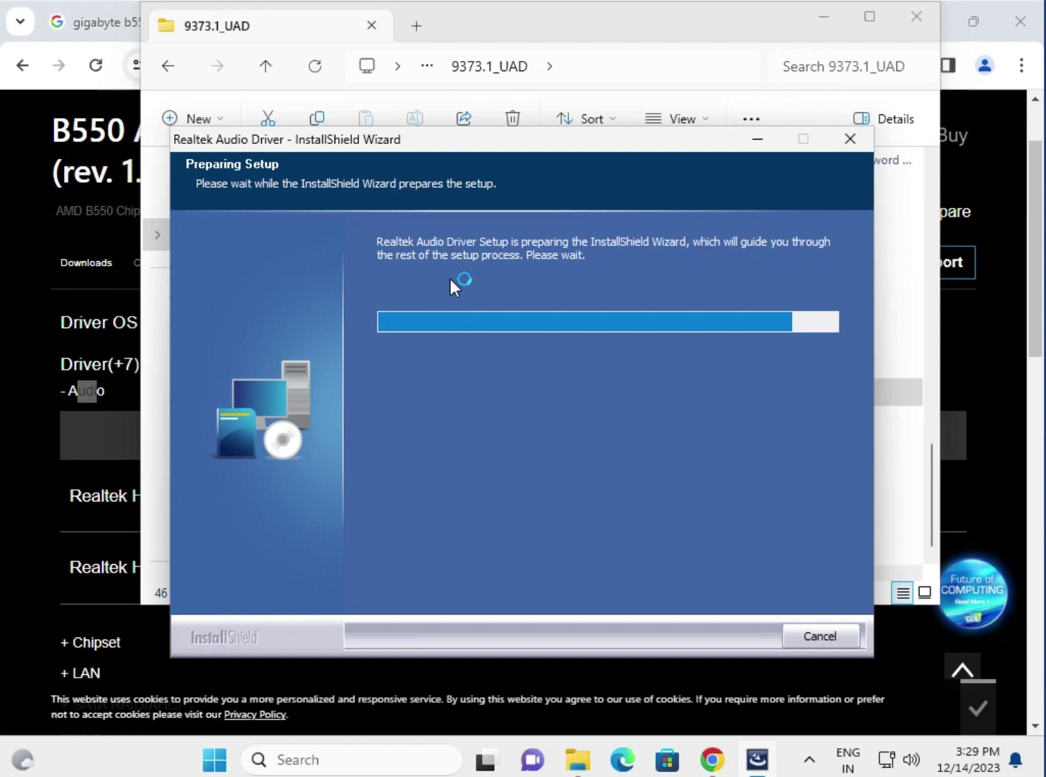
Step: On the Gigabyte support page, expand the BIOS downloads and highlight the latest version, F16g
left_click(984, 344)
scroll(317, 421, "down", 3)
scroll(308, 417, "down", 1)
left_click(72, 432)
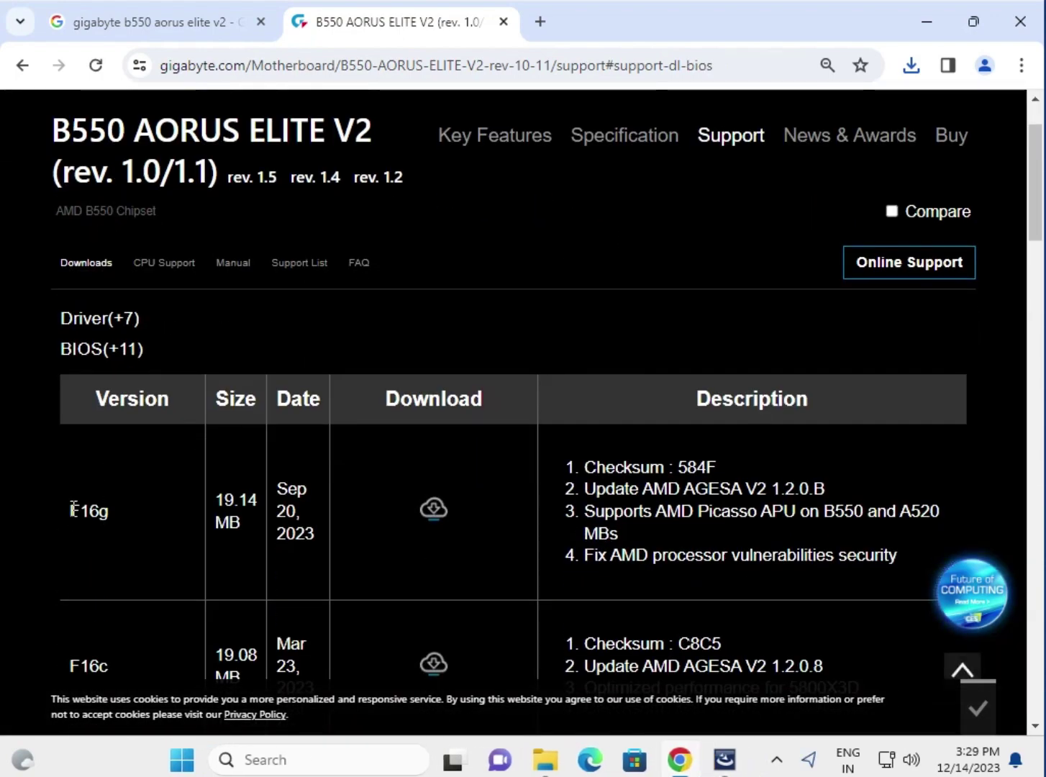
left_click_drag(69, 510, 105, 518)
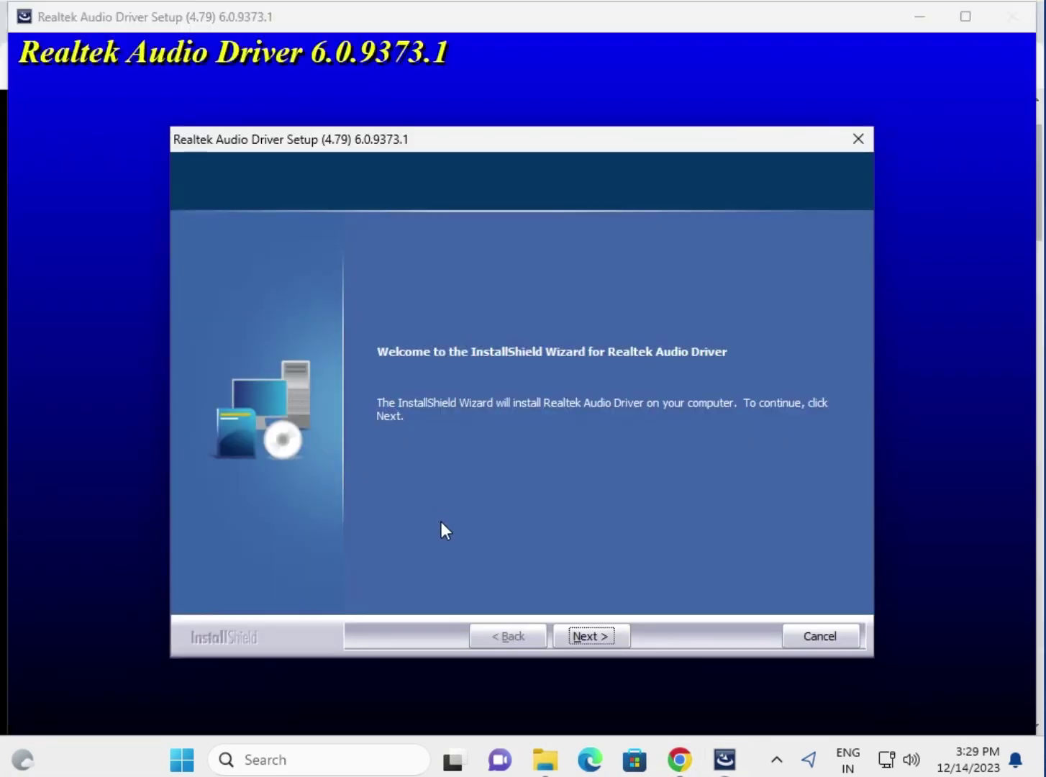
Step: Advance the Realtek installer past its welcome page, then return to the Gigabyte page
left_click(606, 631)
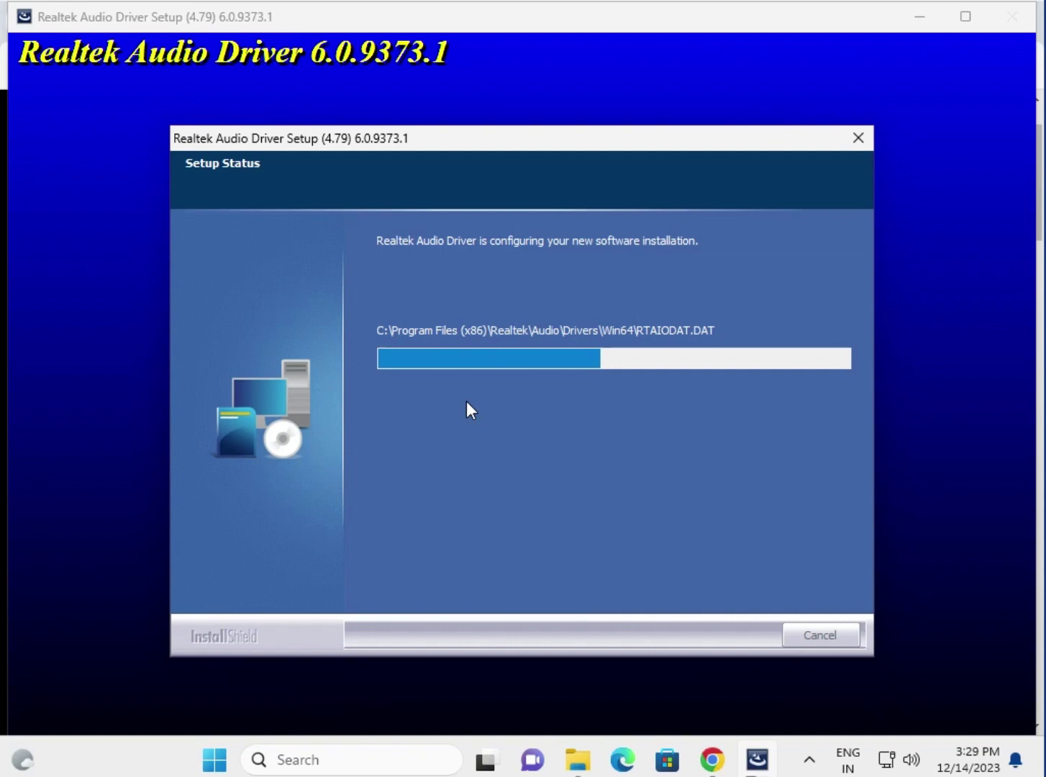
left_click(713, 759)
scroll(388, 504, "up", 2)
Step: Re-expand the Driver section and scroll back to the Windows 11 64bit Audio table
left_click(94, 434)
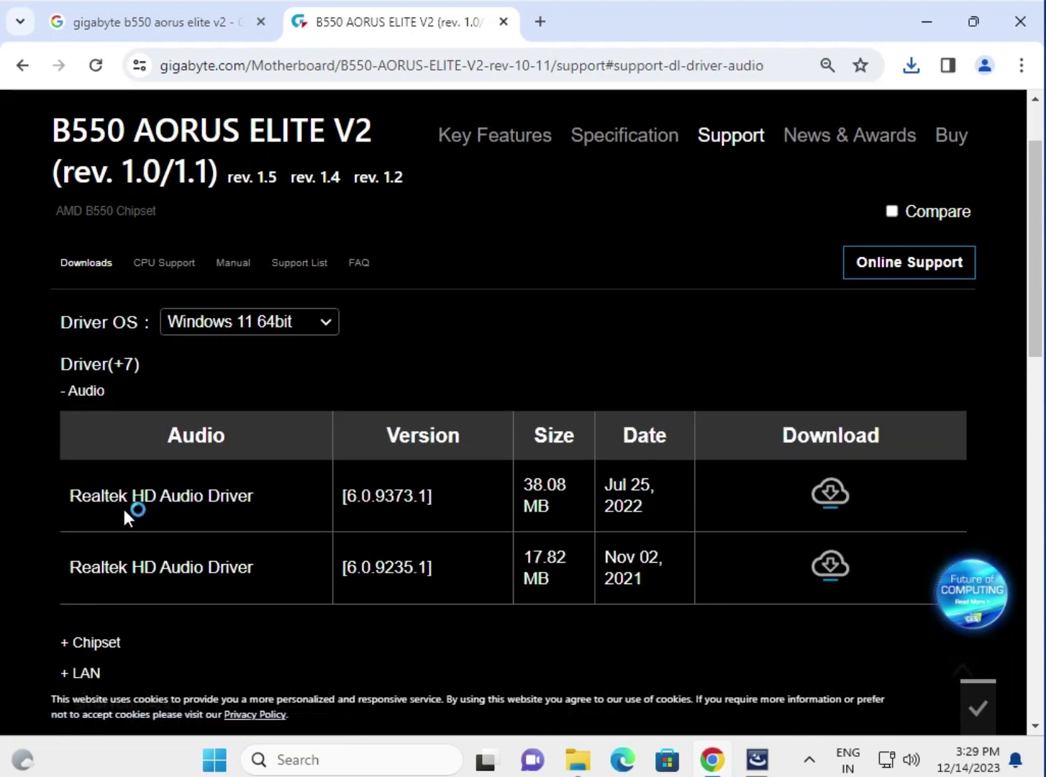
scroll(124, 590, "down", 3)
scroll(126, 585, "up", 3)
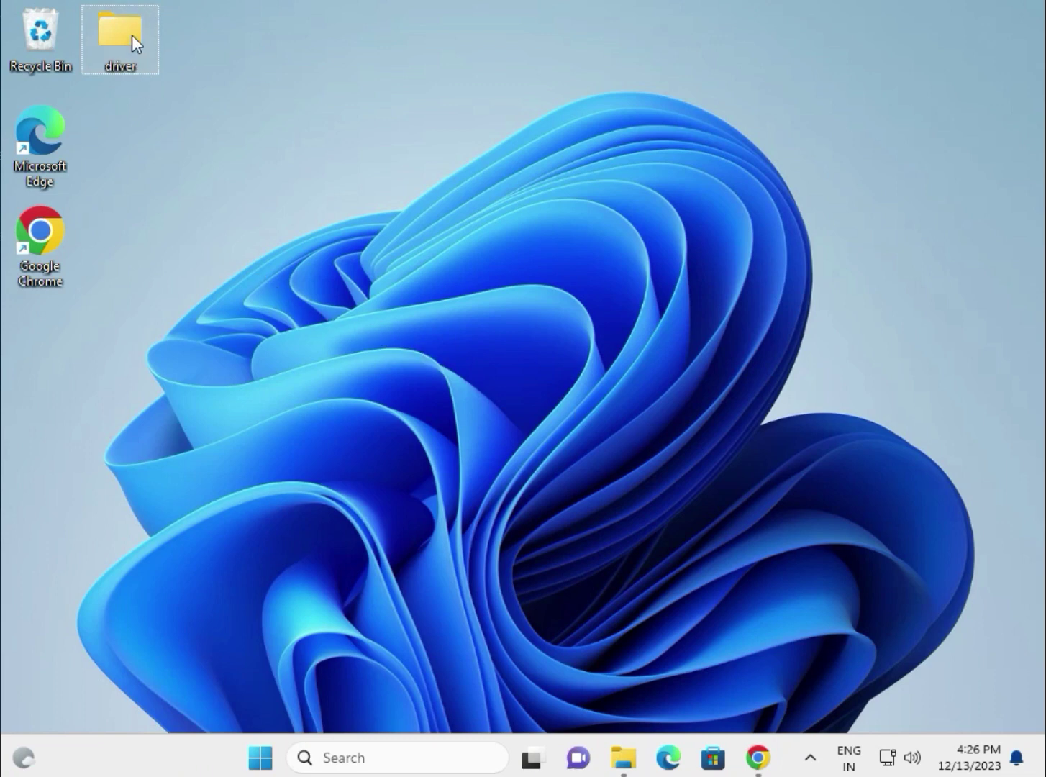
Step: Launch Device Manager from the Start button's menu and move it off the driver folder
mouse_move(132, 35)
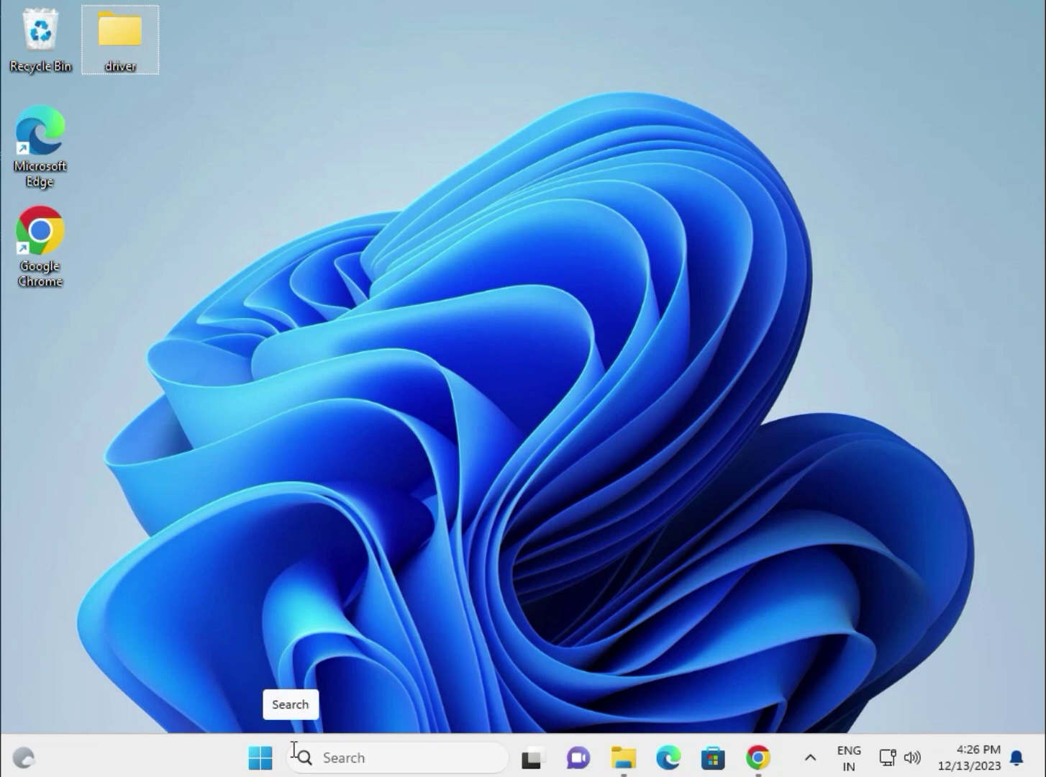
right_click(259, 758)
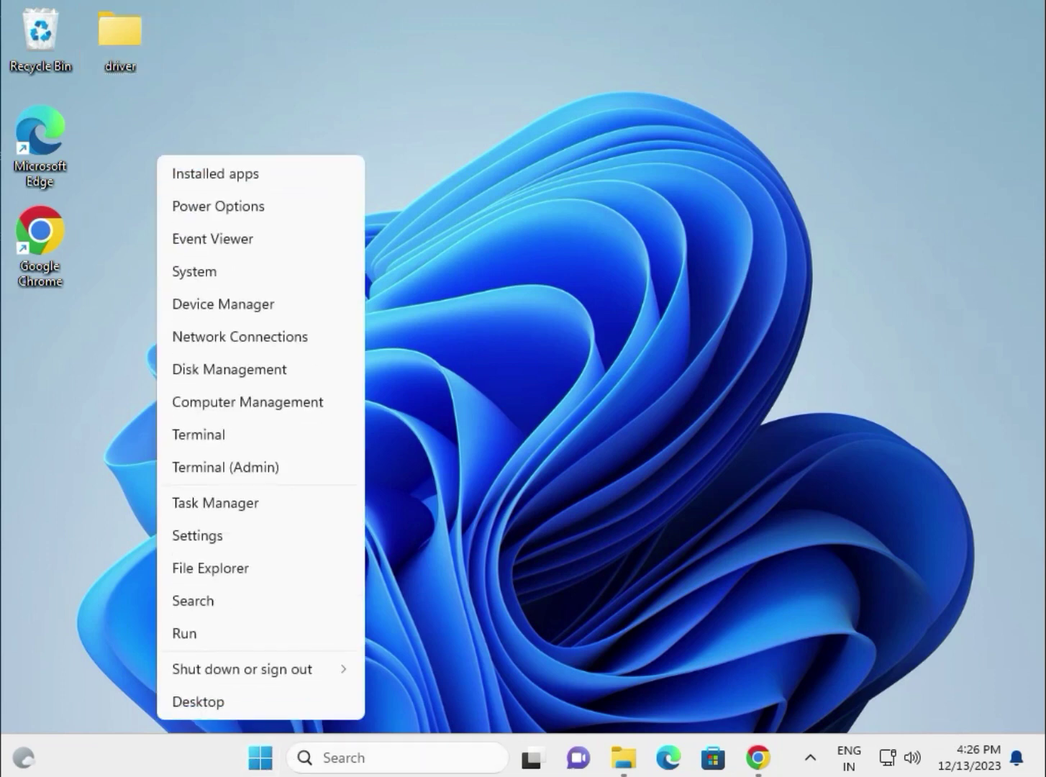
left_click(213, 311)
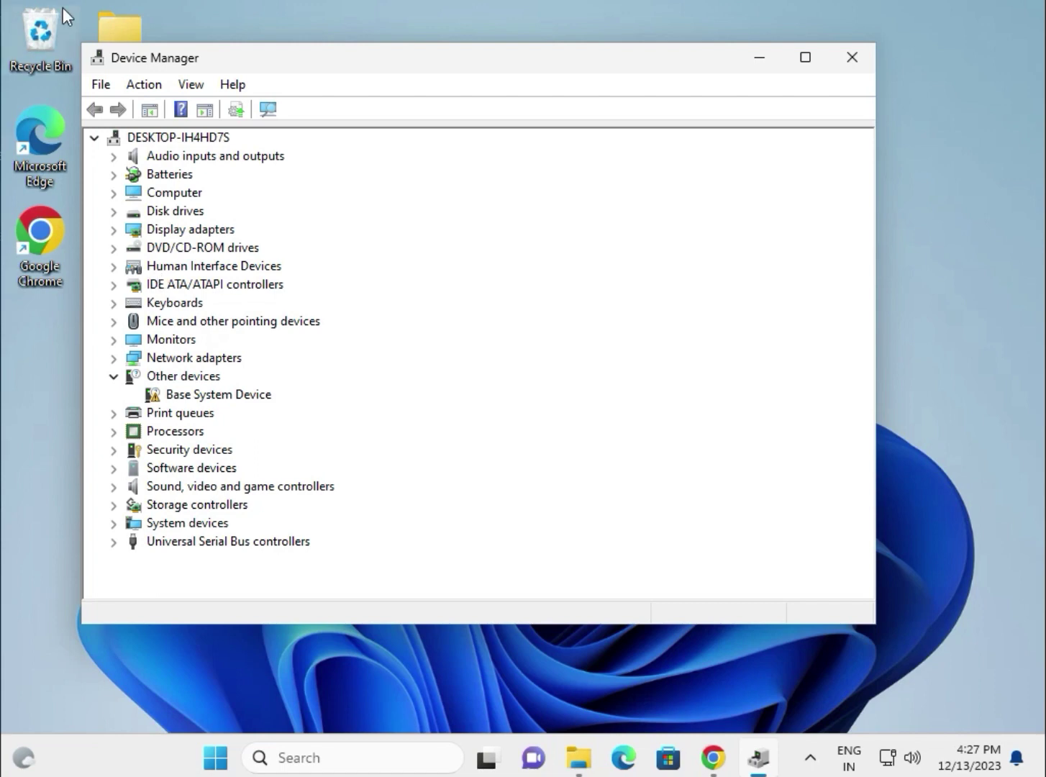
left_click_drag(209, 55, 290, 69)
Step: Start a driver update for the Microsoft Basic Display Adapter under Display adapters
left_click(140, 32)
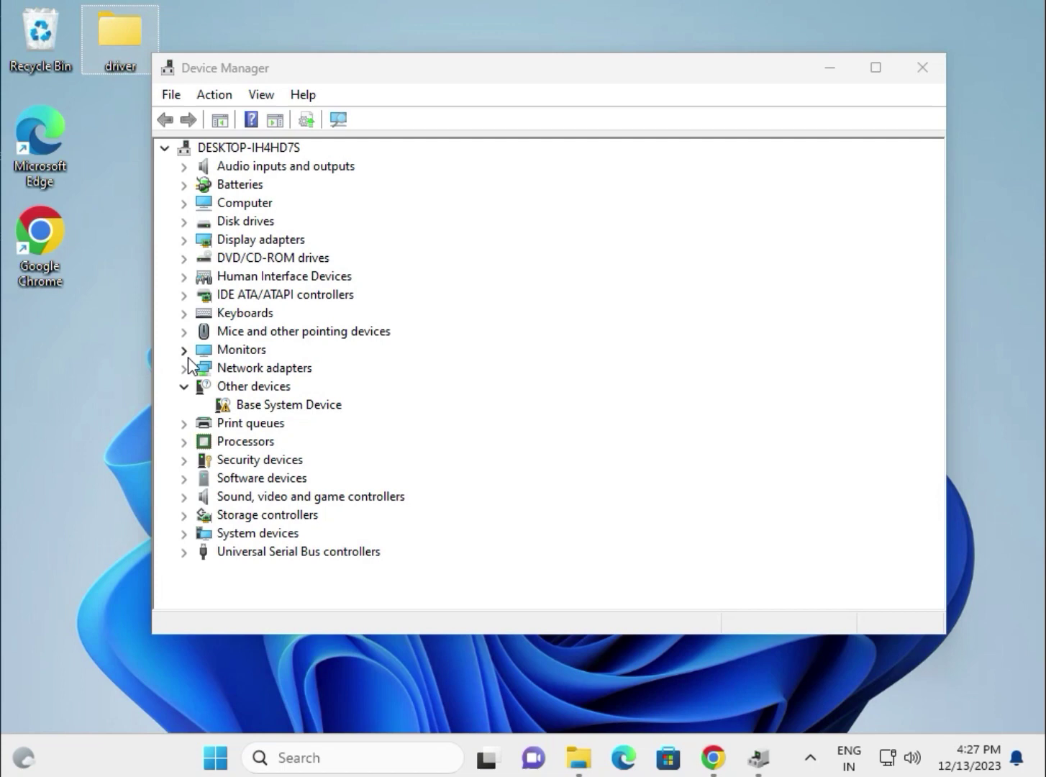
left_click(185, 241)
left_click(184, 240)
right_click(271, 264)
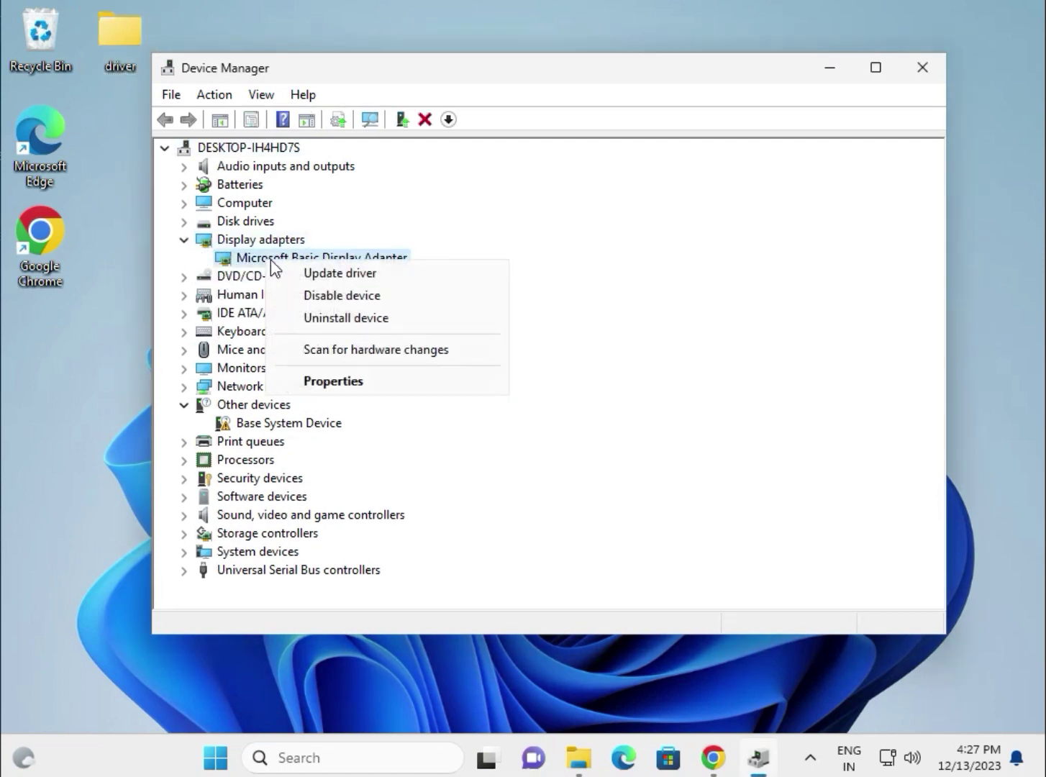
left_click(318, 273)
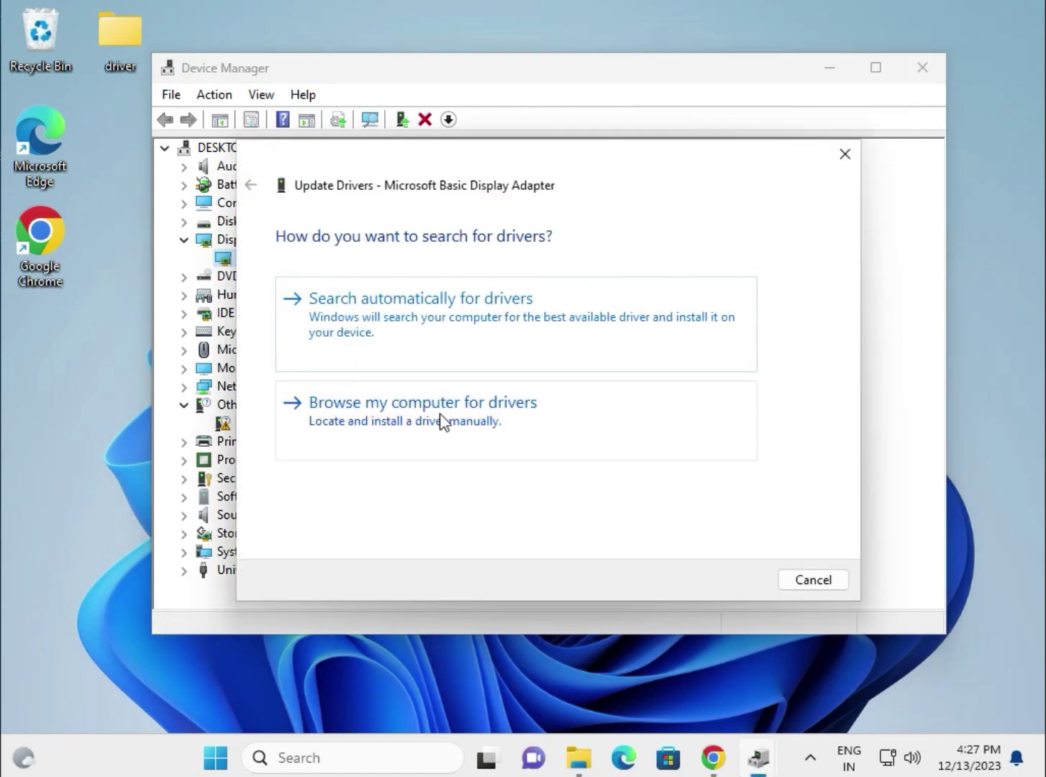
Step: Search the Desktop > driver folder, find the best driver already installed, and close
left_click(483, 418)
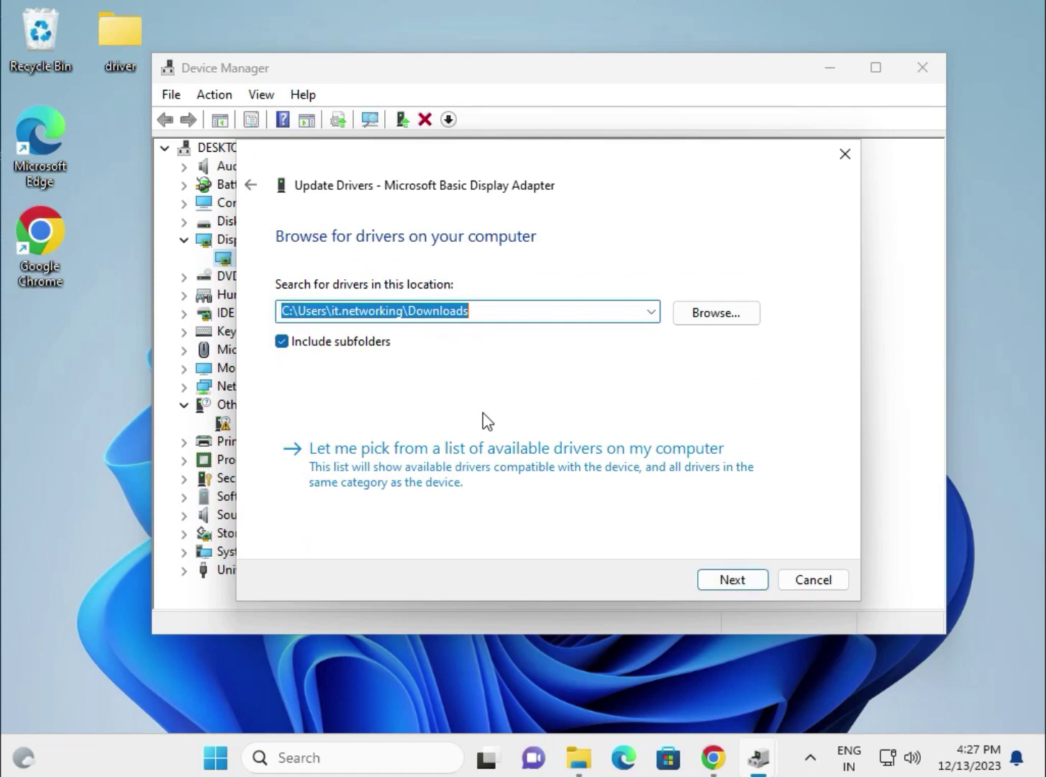
left_click(716, 317)
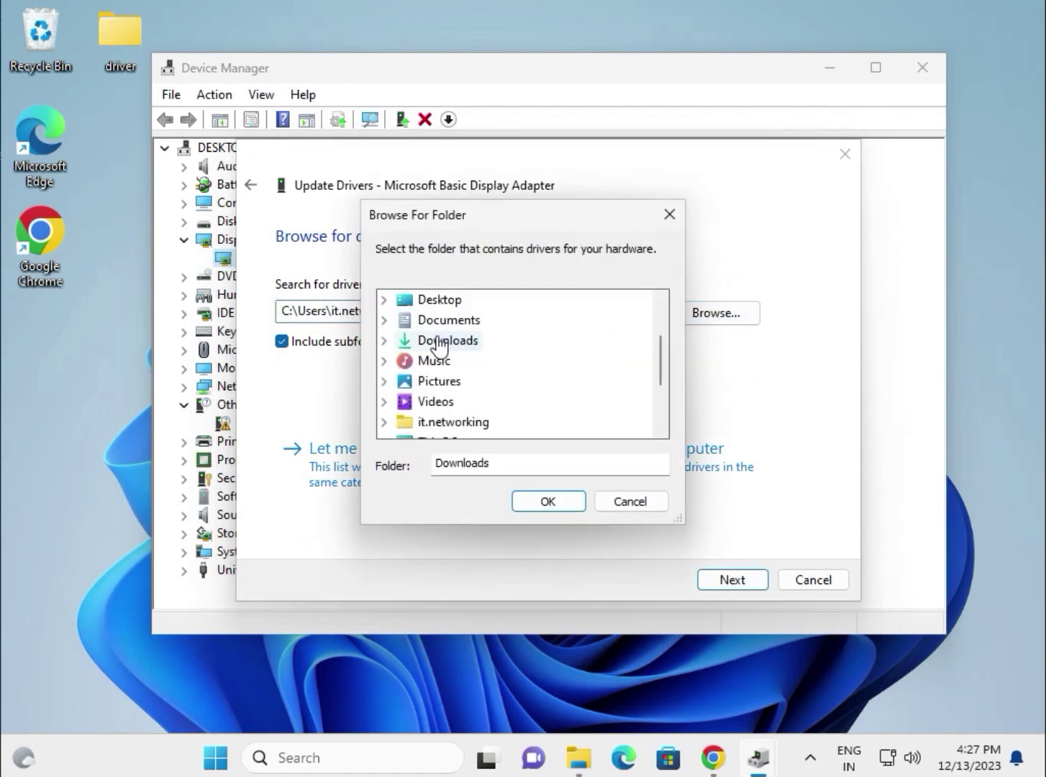
left_click(433, 302)
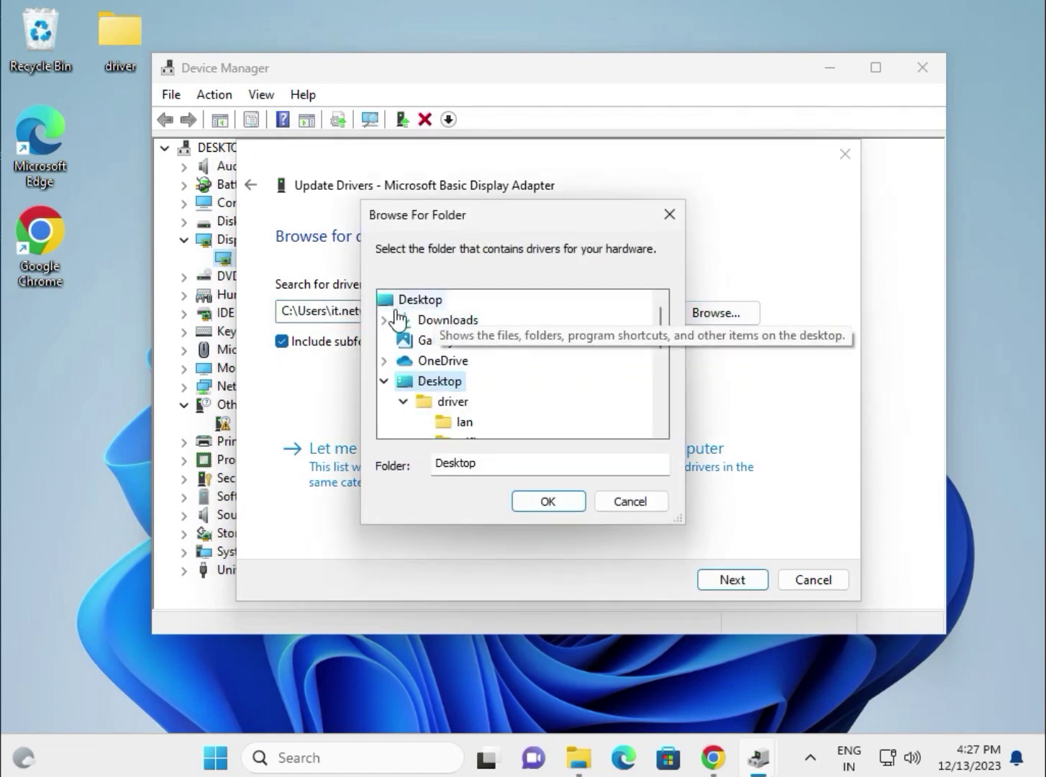
left_click(444, 403)
scroll(446, 406, "down", 3)
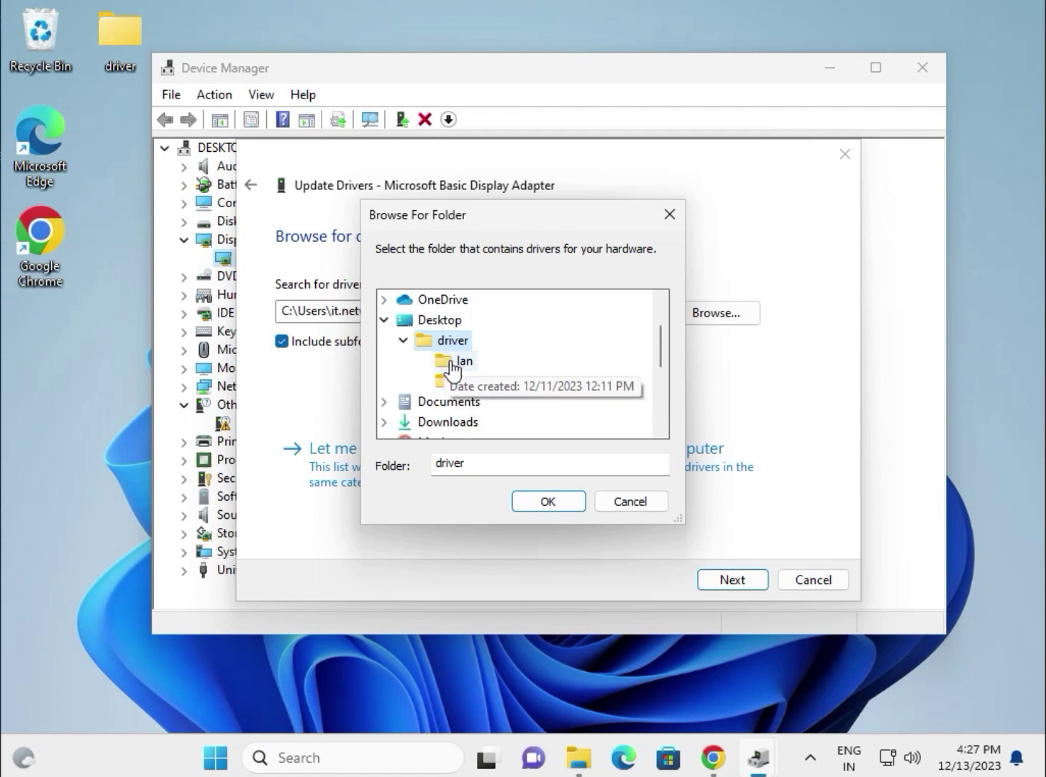
left_click(552, 503)
left_click(743, 577)
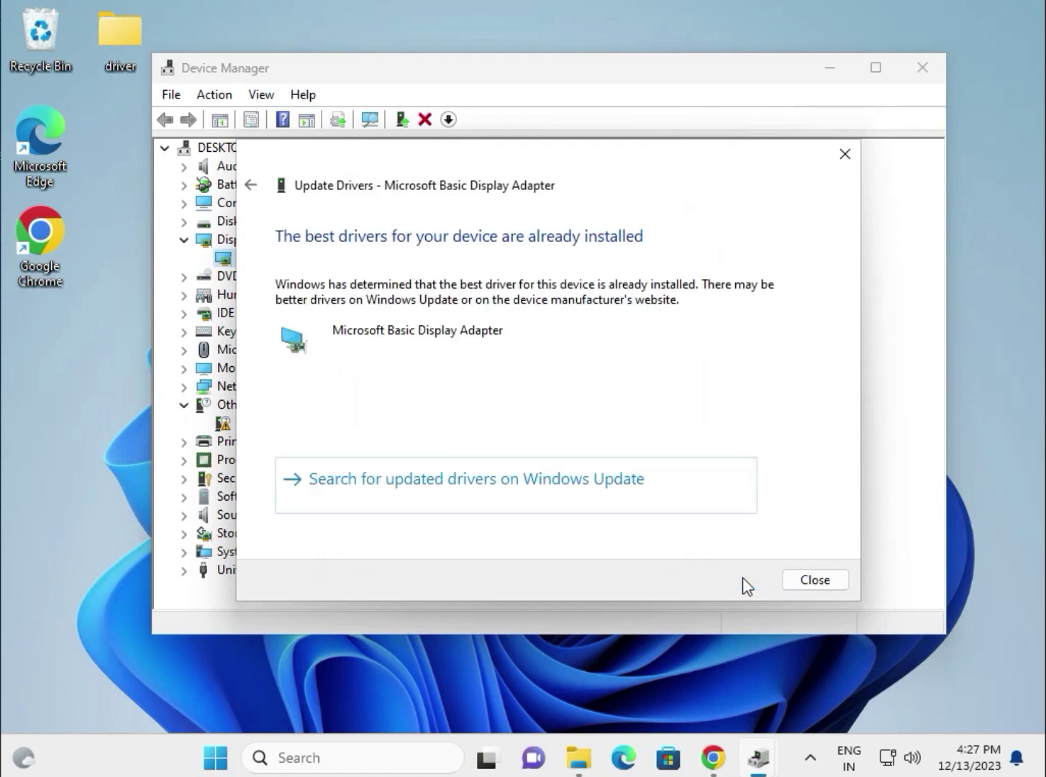
left_click(805, 581)
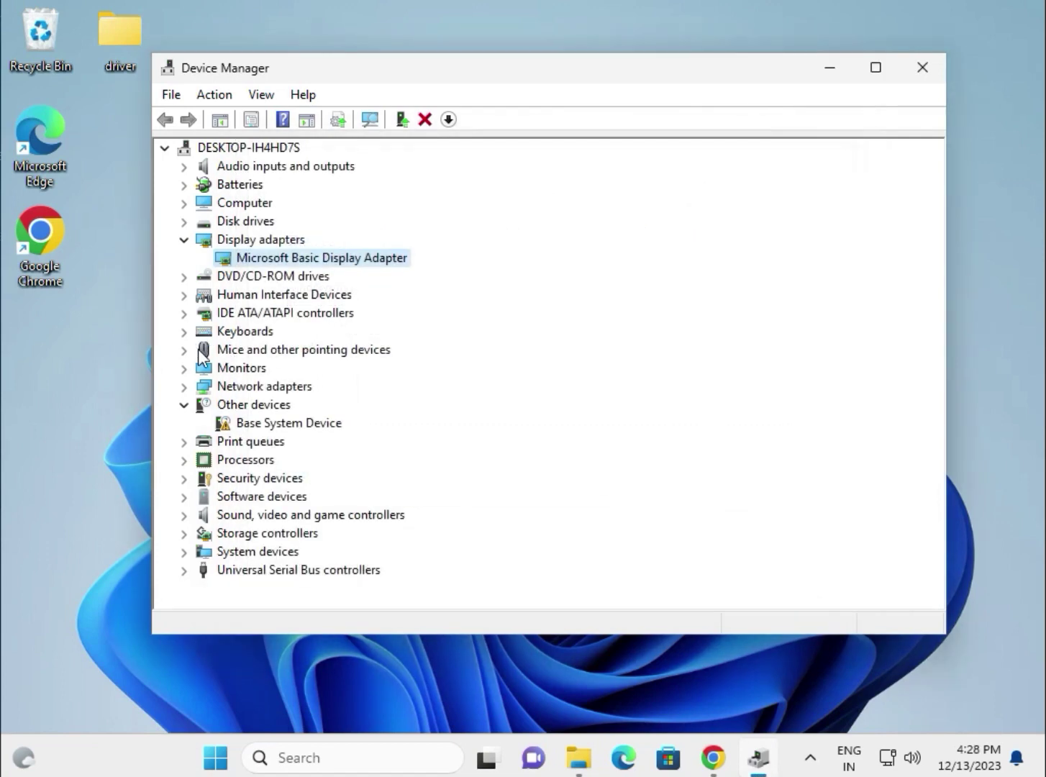
Step: Expand Network adapters and search the desktop driver folder for the Intel PRO/1000 MT Desktop Adapter's driver
left_click(184, 386)
left_click(300, 412)
right_click(302, 412)
left_click(636, 392)
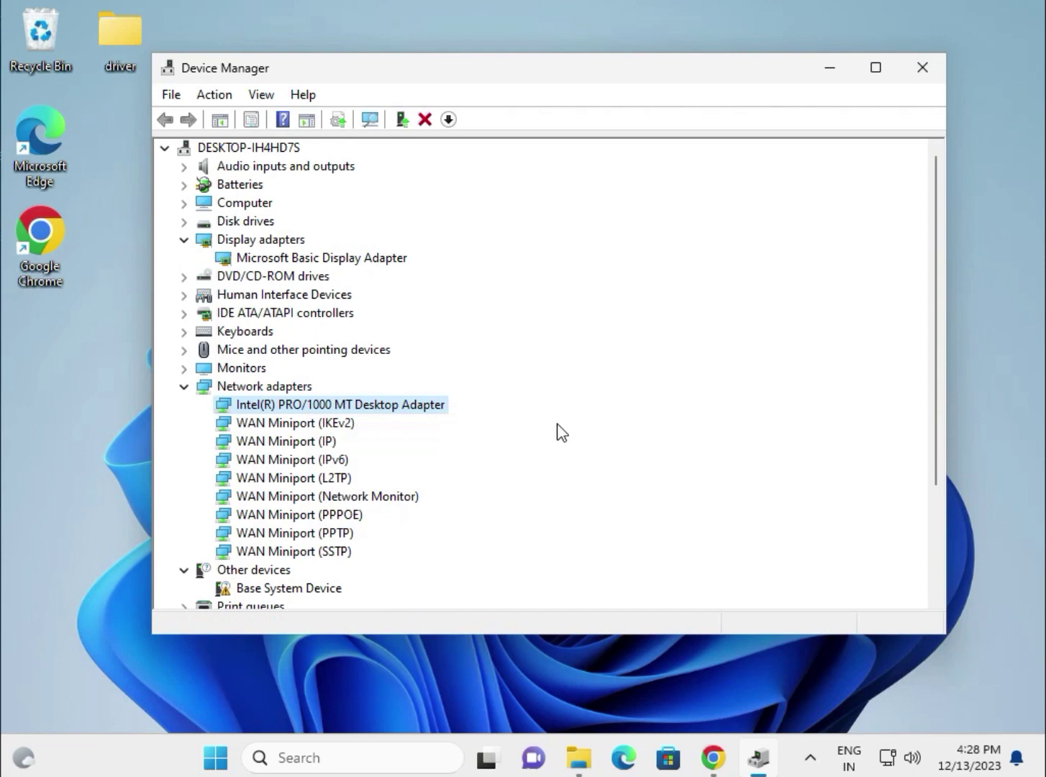
right_click(421, 411)
left_click(476, 422)
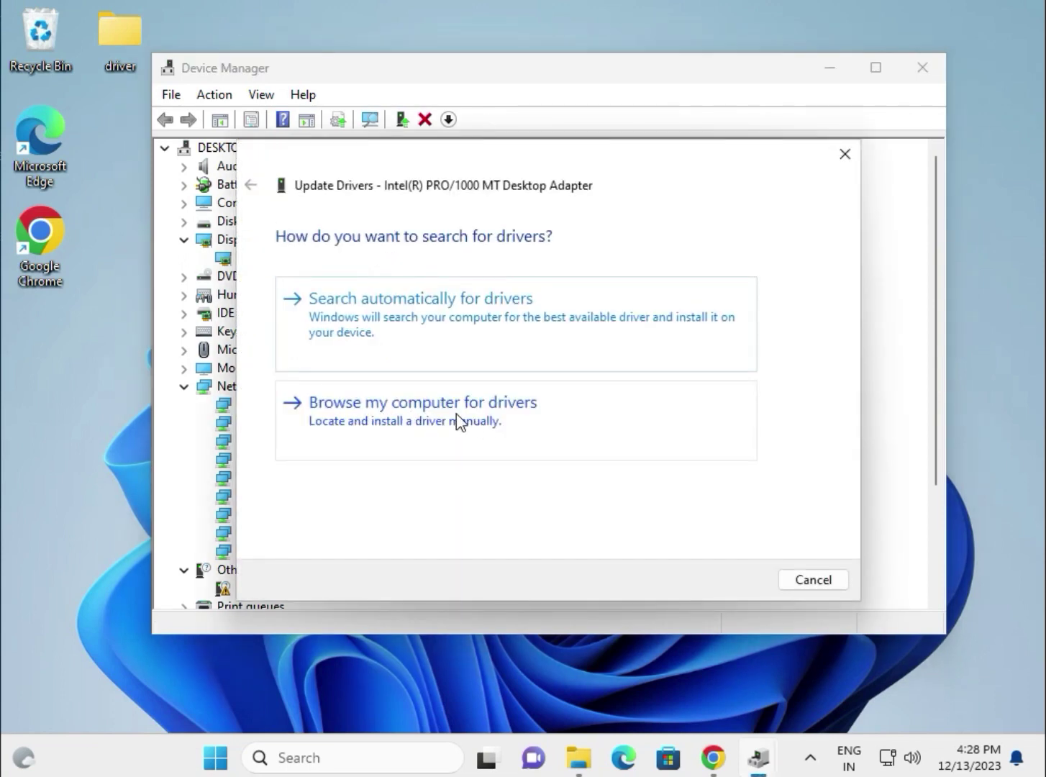
left_click(472, 423)
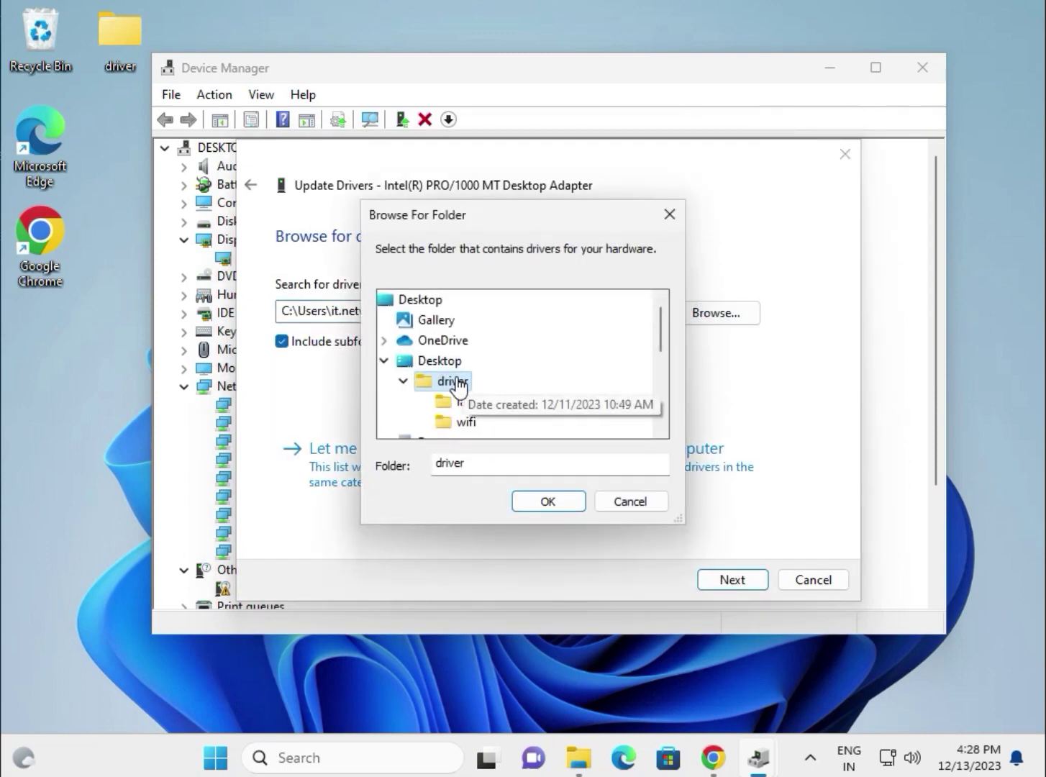
left_click(541, 503)
left_click(735, 579)
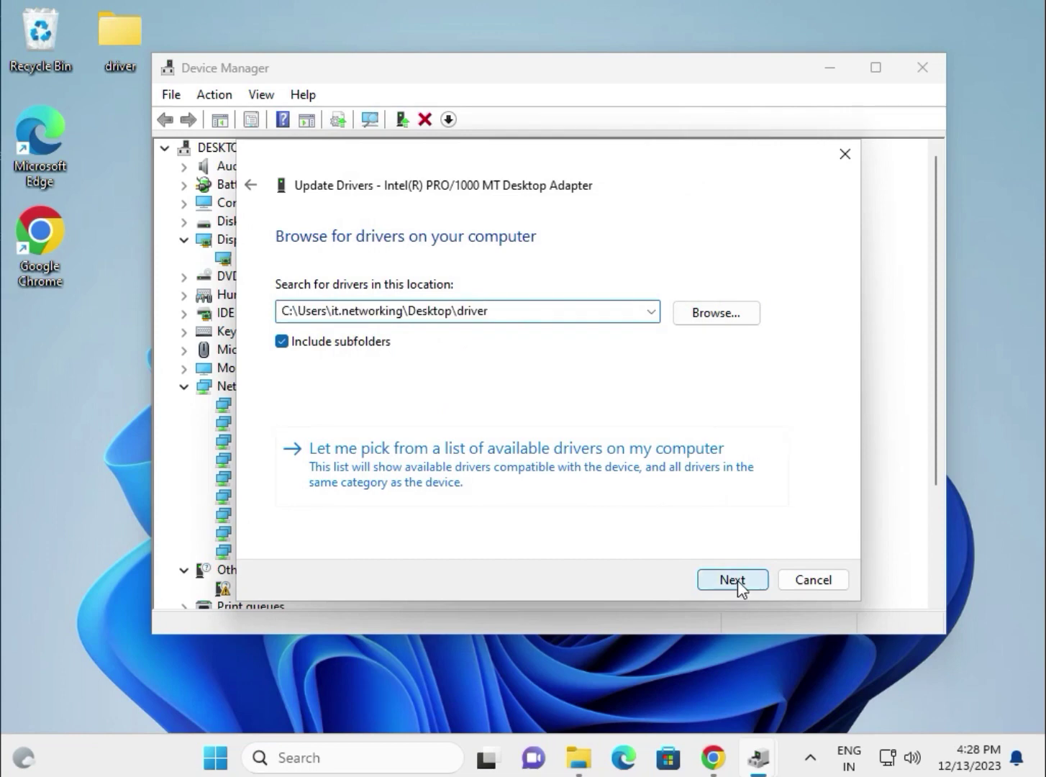
left_click(109, 39)
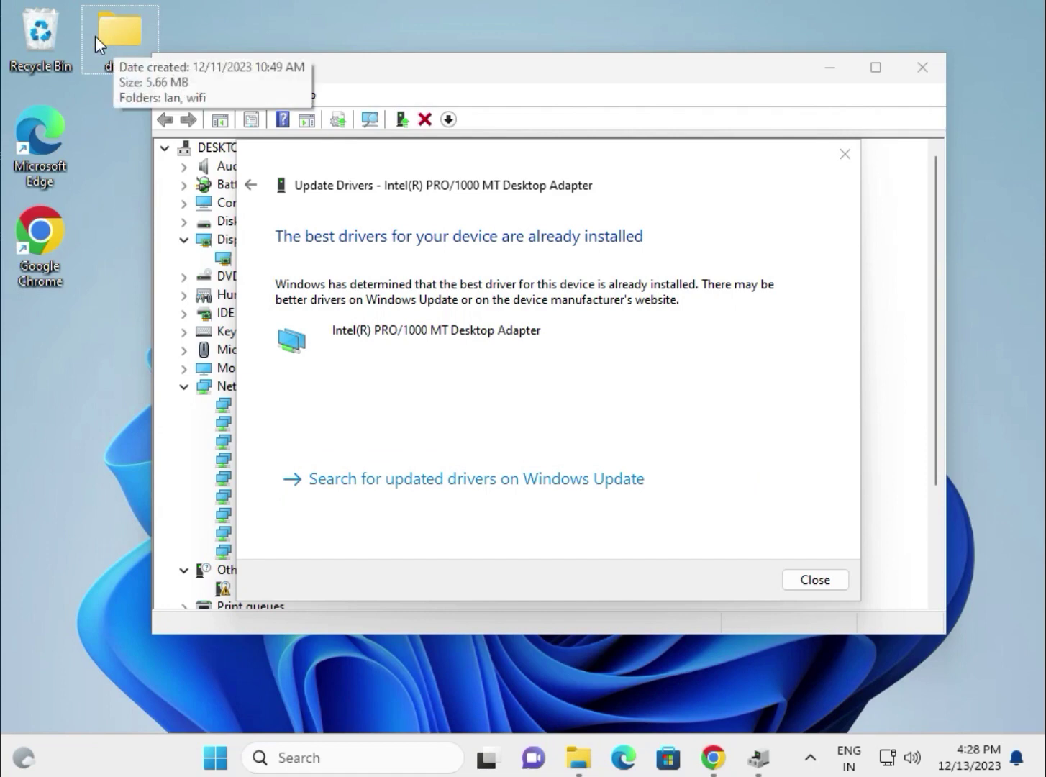
Step: Close the network adapter's update result
left_click(794, 560)
left_click(813, 581)
scroll(295, 437, "down", 3)
Step: Search the driver folder for an Intel Core i3-6098P update, find it current, and close
left_click(189, 478)
left_click(340, 496)
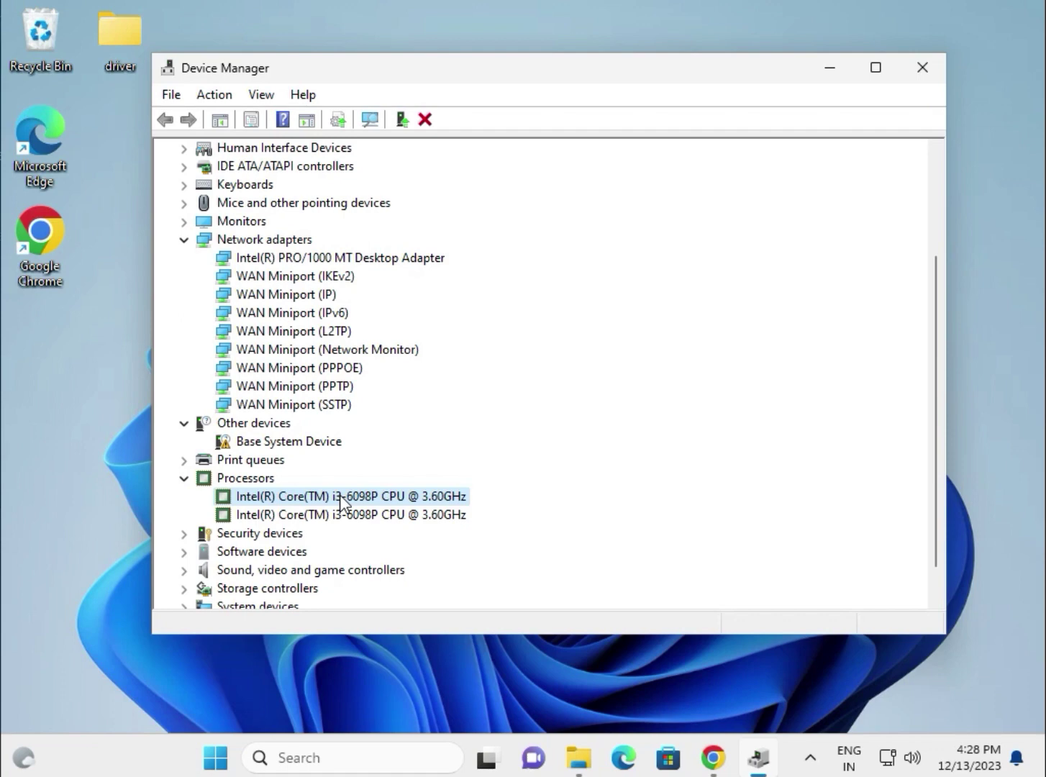
right_click(340, 496)
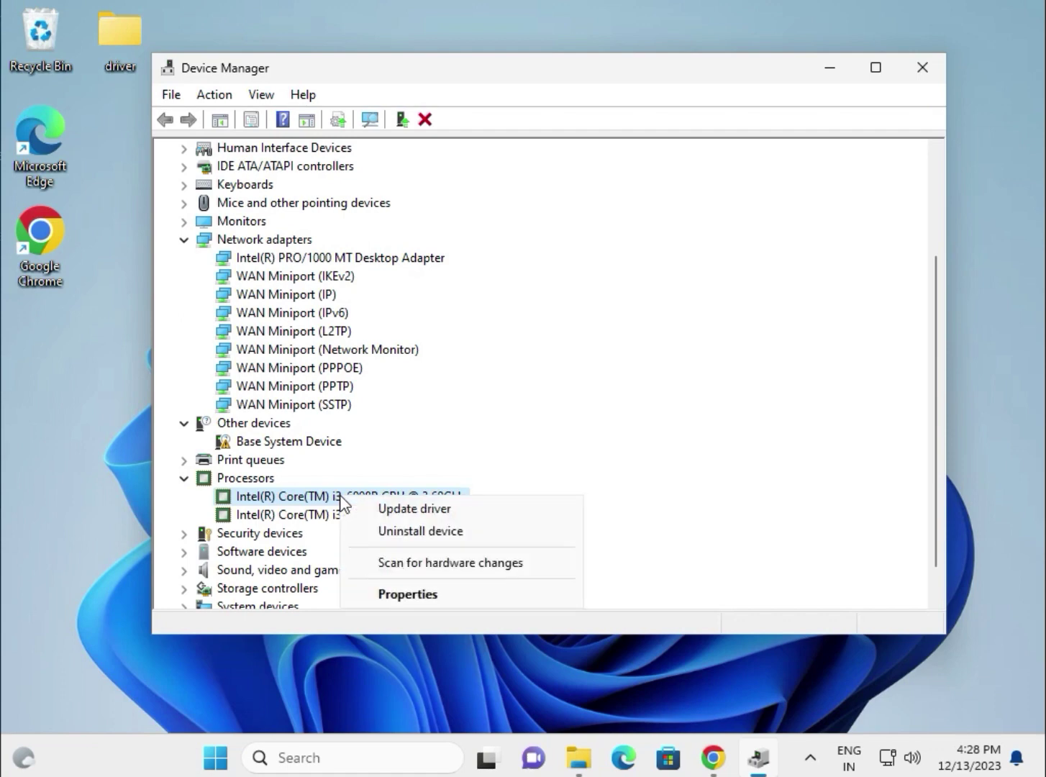
left_click(386, 508)
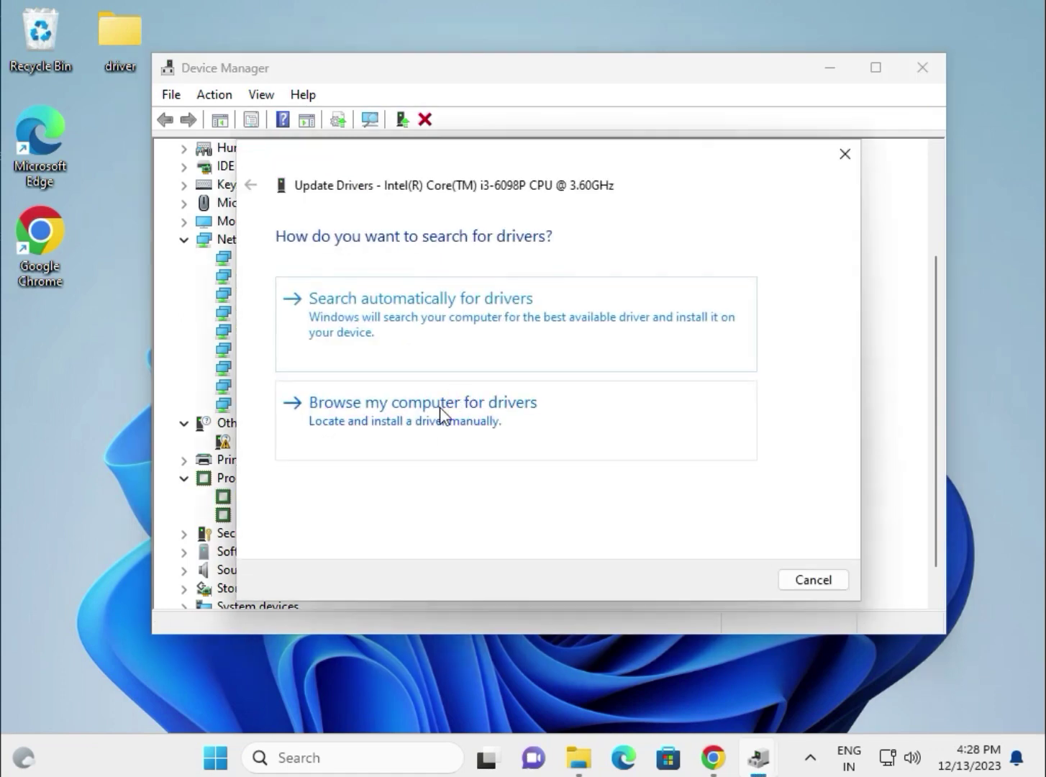
left_click(441, 415)
left_click(400, 316)
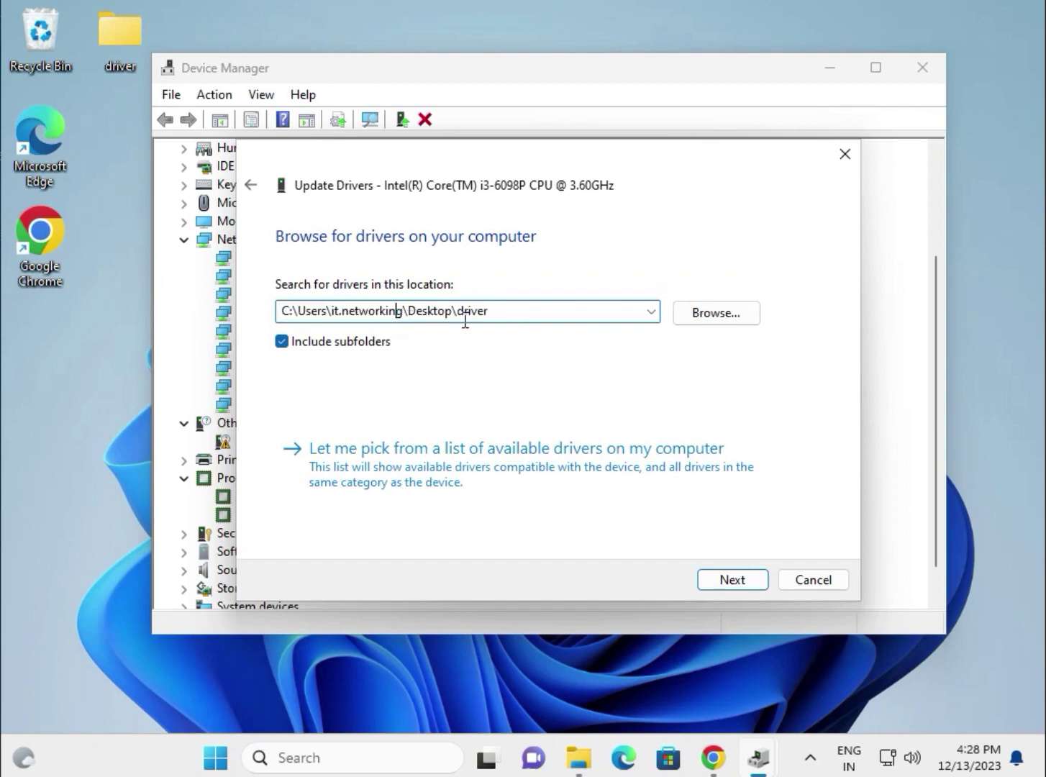
left_click(712, 314)
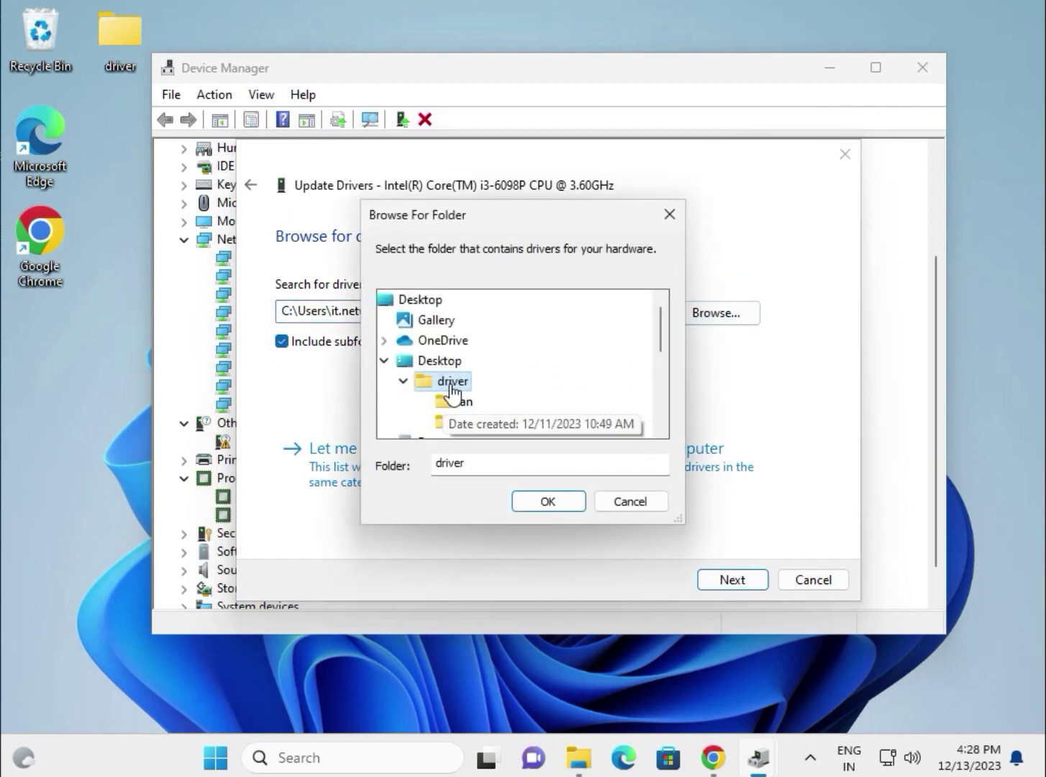
left_click(545, 507)
left_click(721, 580)
left_click(811, 580)
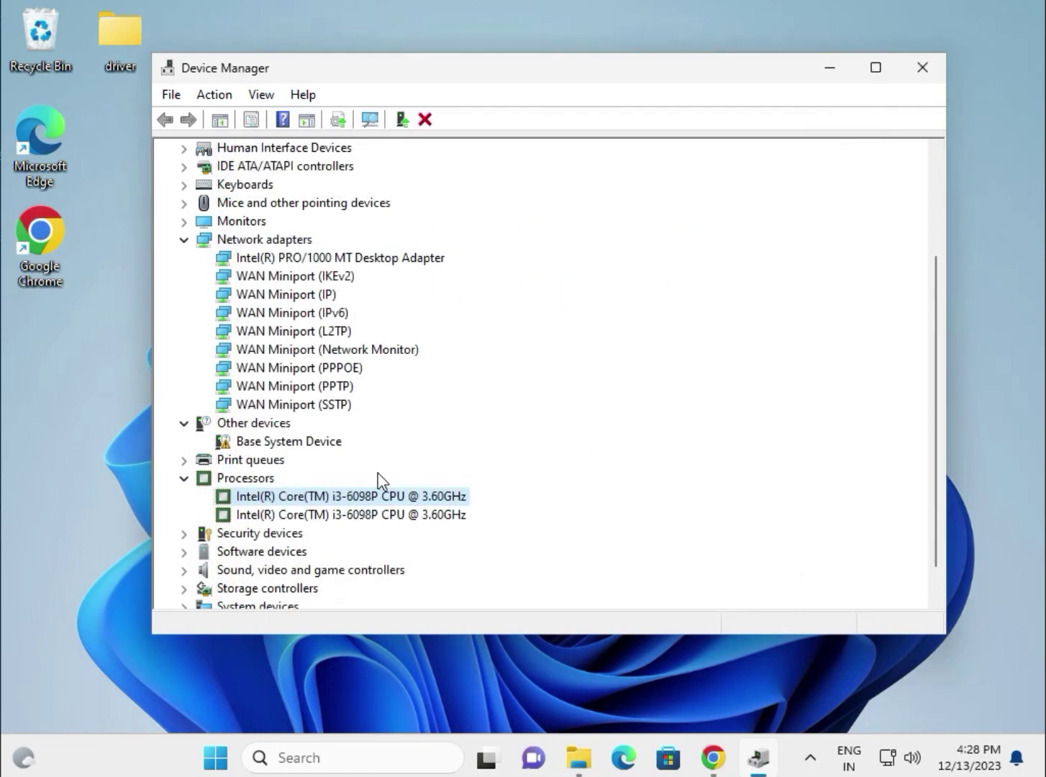
scroll(338, 496, "down", 1)
Step: Expand Sound, video and game controllers, selecting the High Definition Audio Device, and expand Universal Serial Bus controllers
left_click(184, 533)
left_click(247, 548)
scroll(256, 554, "down", 1)
left_click(188, 589)
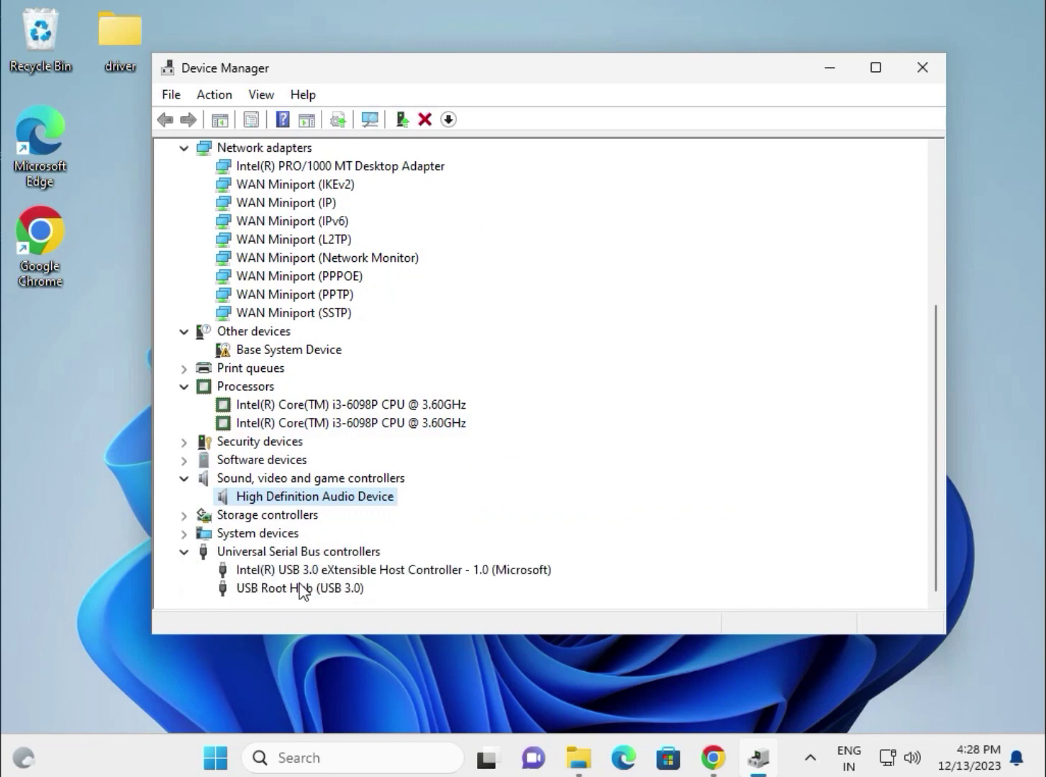
scroll(259, 532, "up", 5)
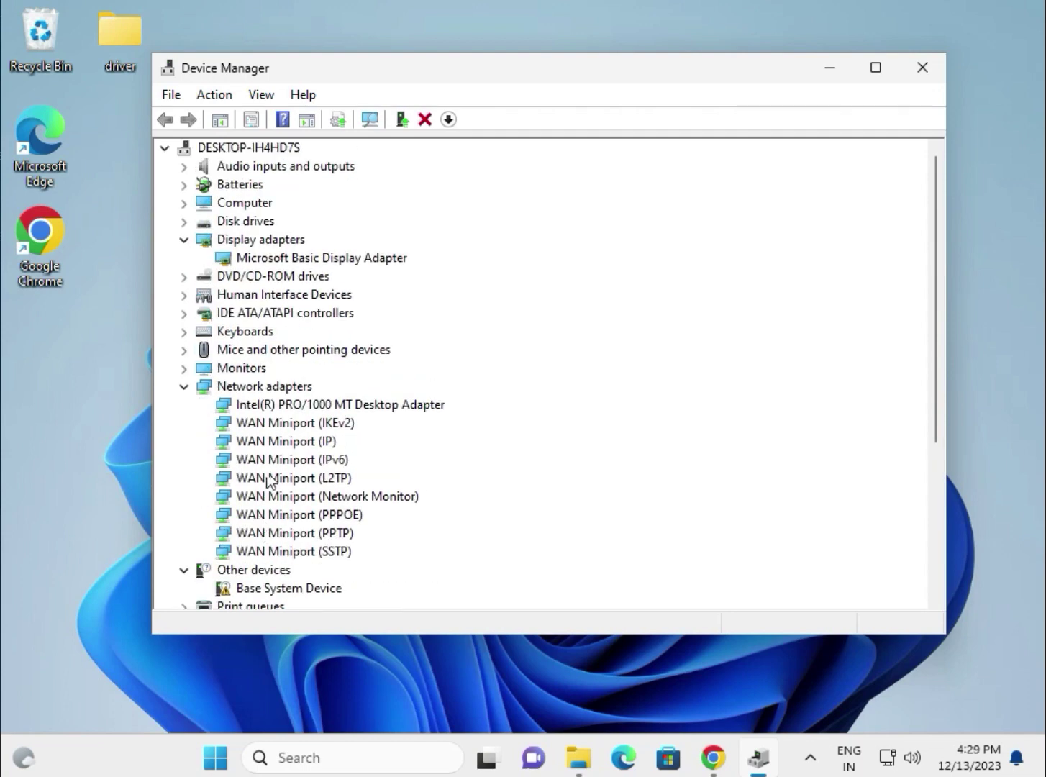
Step: Select the Microsoft Basic Display Adapter, Intel PRO/1000 adapter and first Intel Core CPU entries in turn
left_click(266, 260)
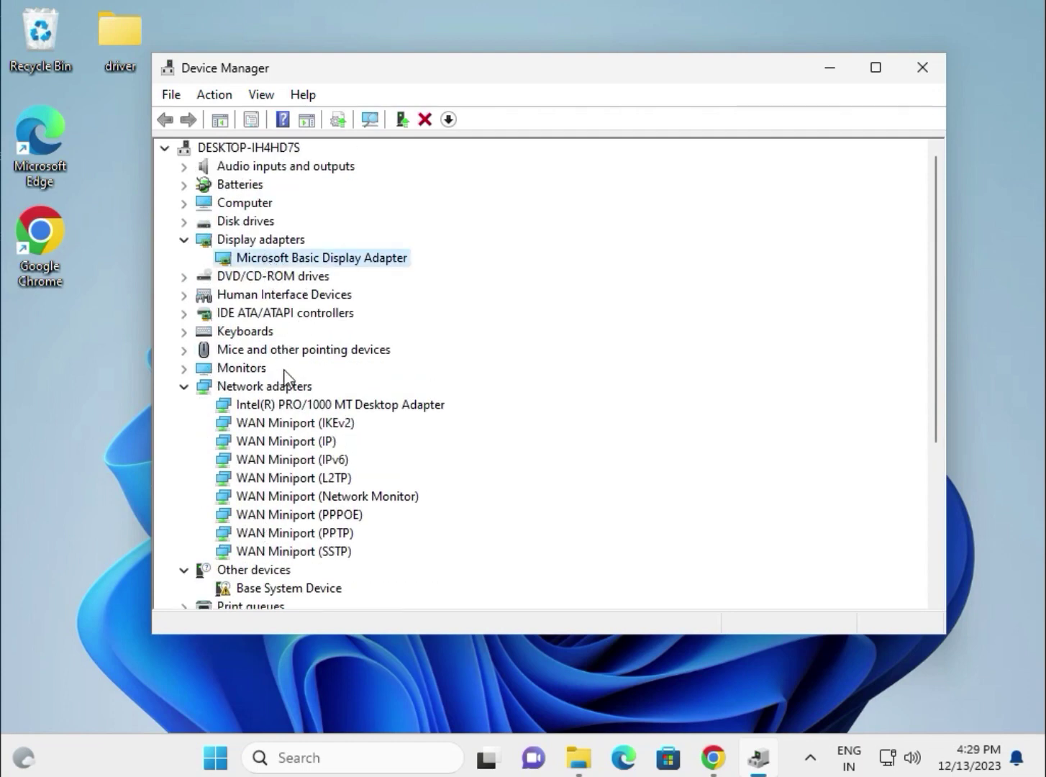
left_click(288, 406)
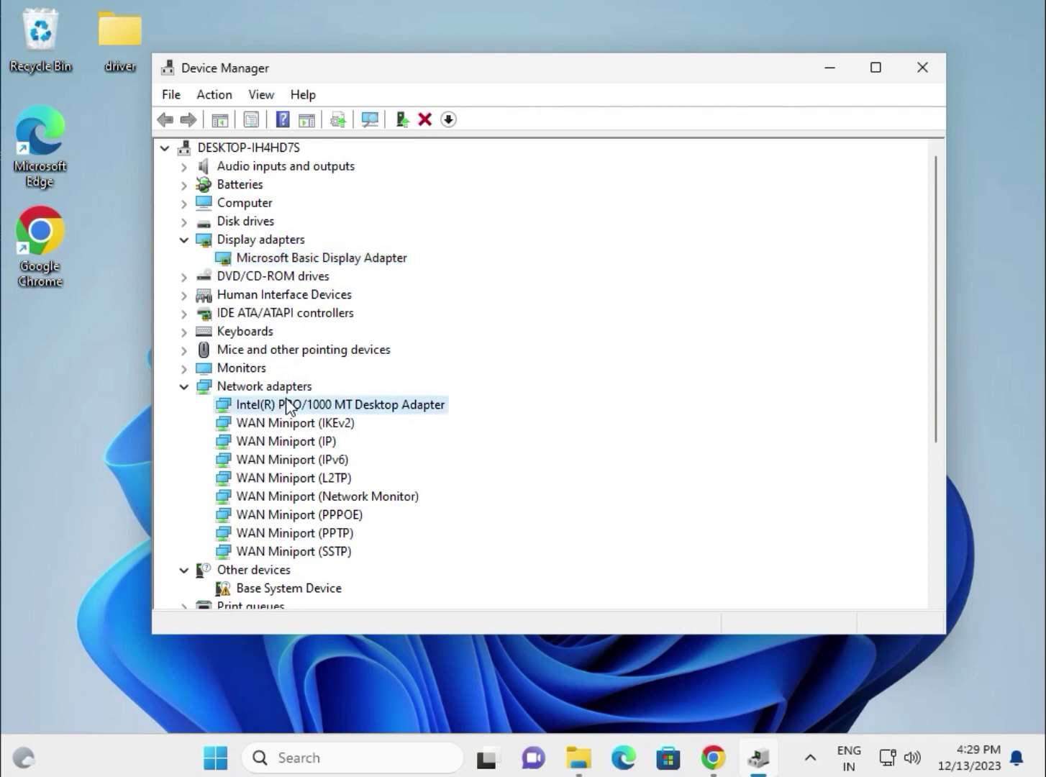
scroll(288, 406, "down", 2)
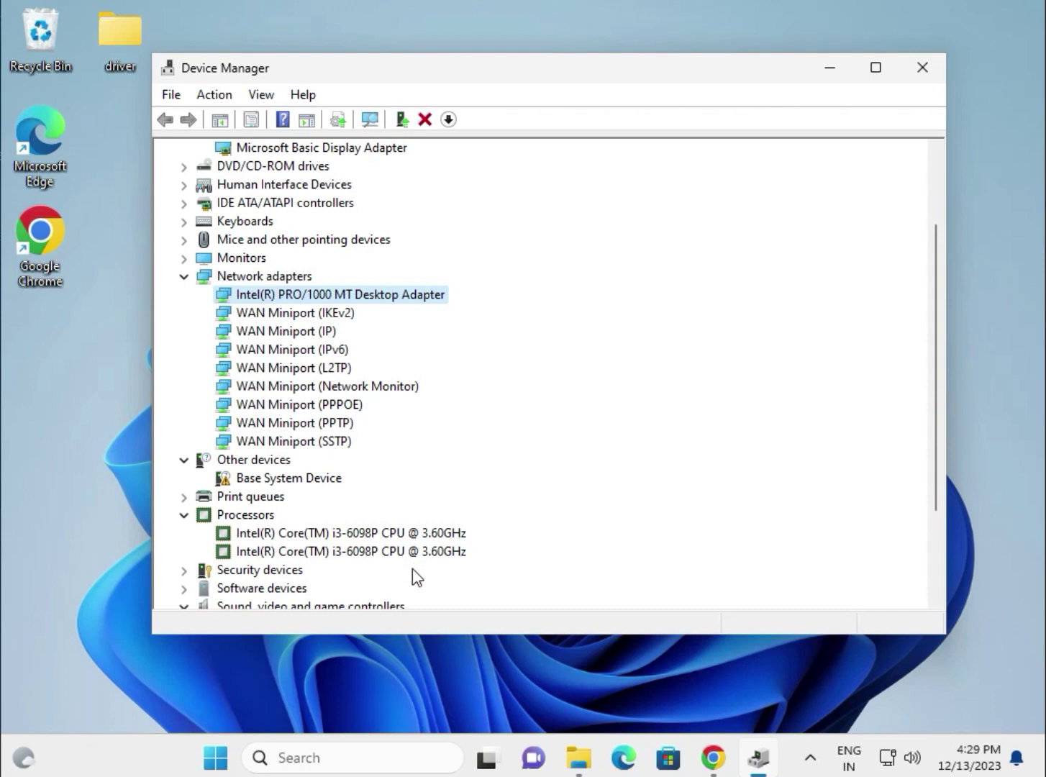
left_click(356, 536)
scroll(340, 579, "down", 1)
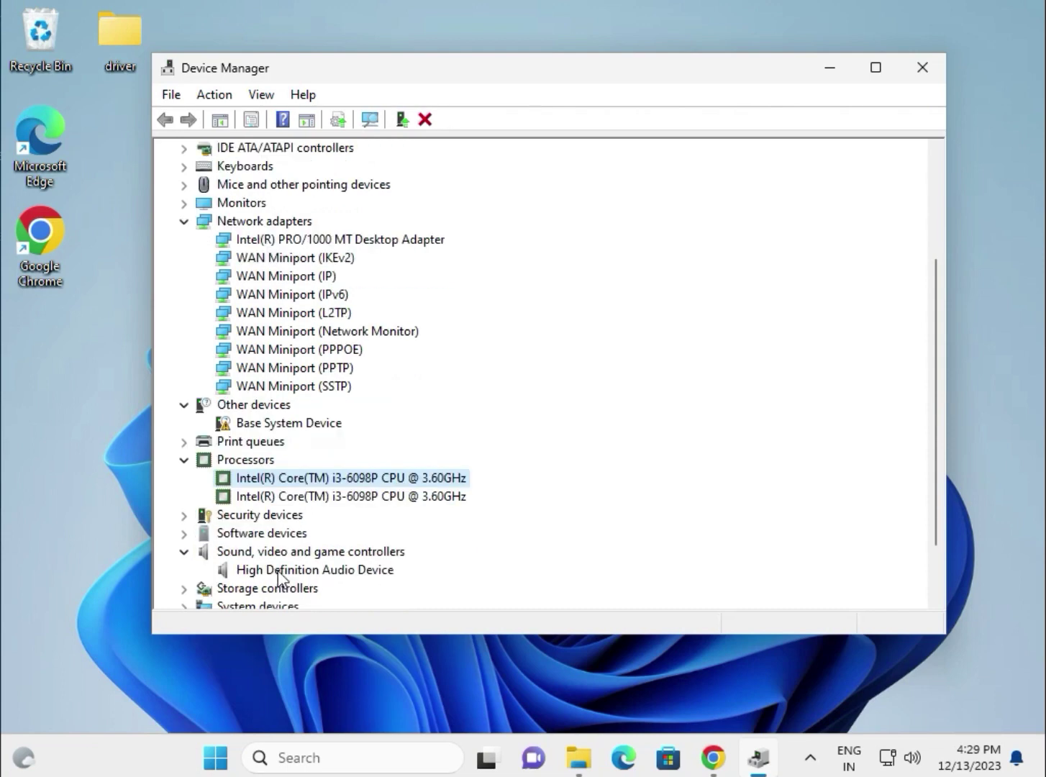